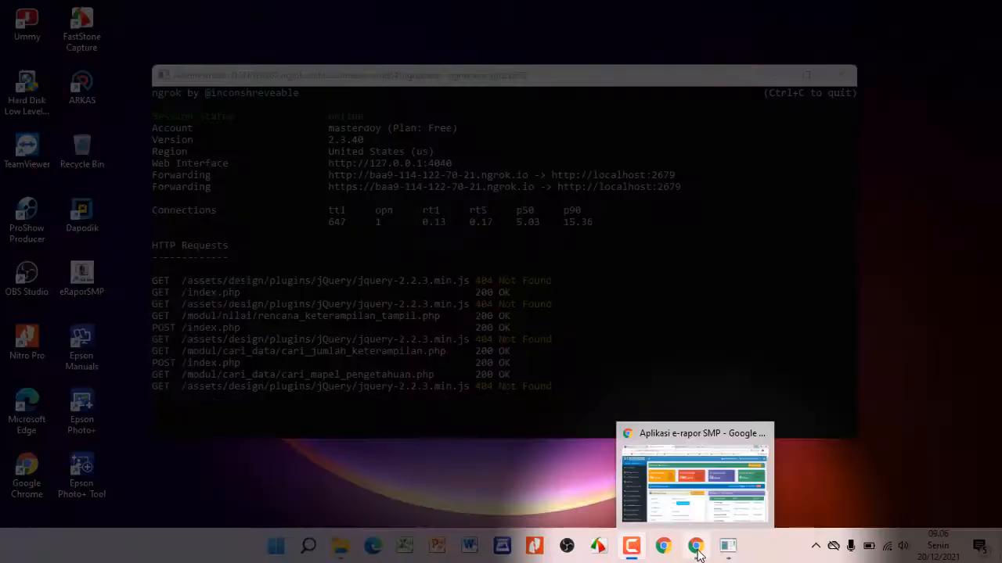
# Open the Cetak Rapor page and apply the A4 portrait paper settings
pyautogui.click(696, 548)
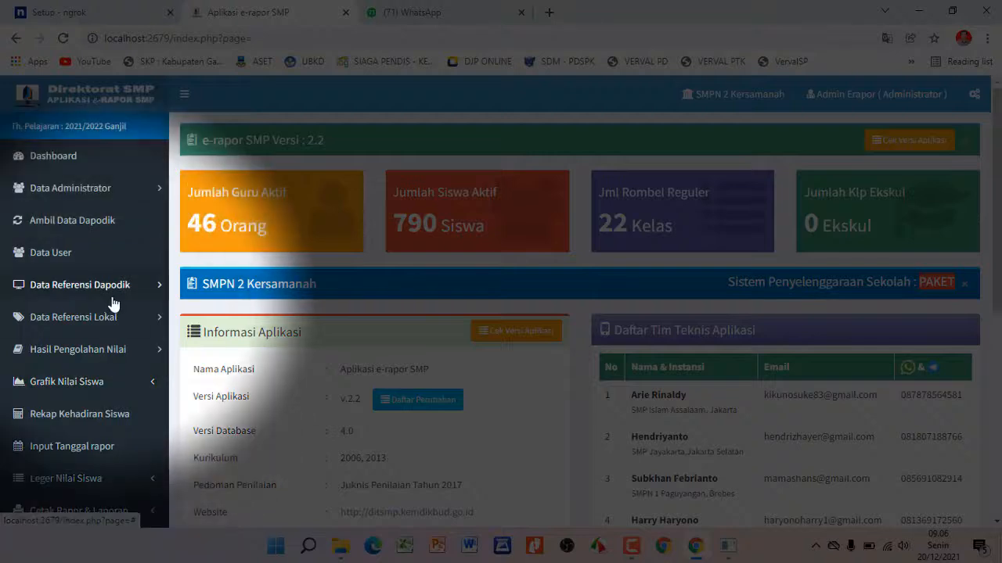
pyautogui.scroll(-1, 112, 305)
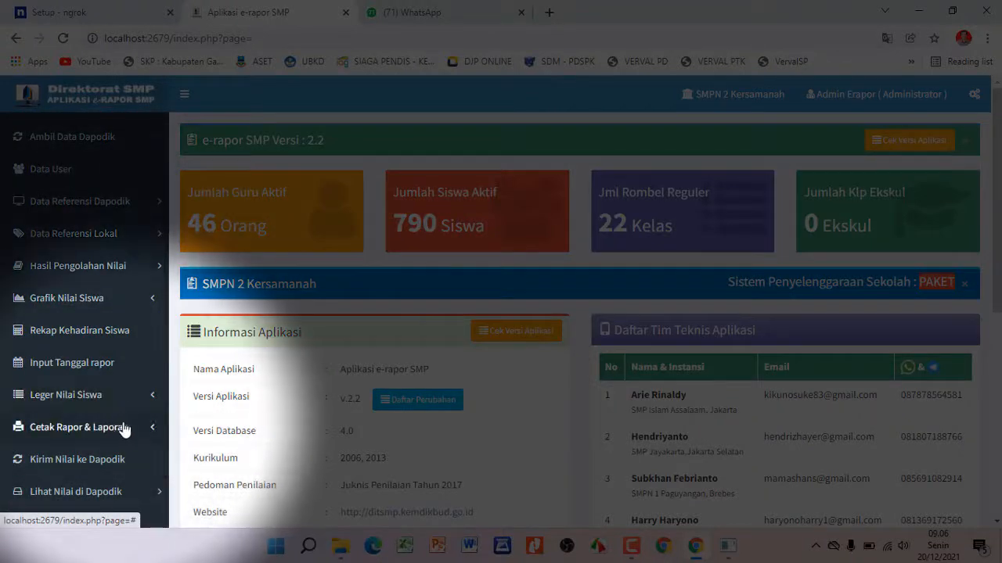
pyautogui.click(128, 429)
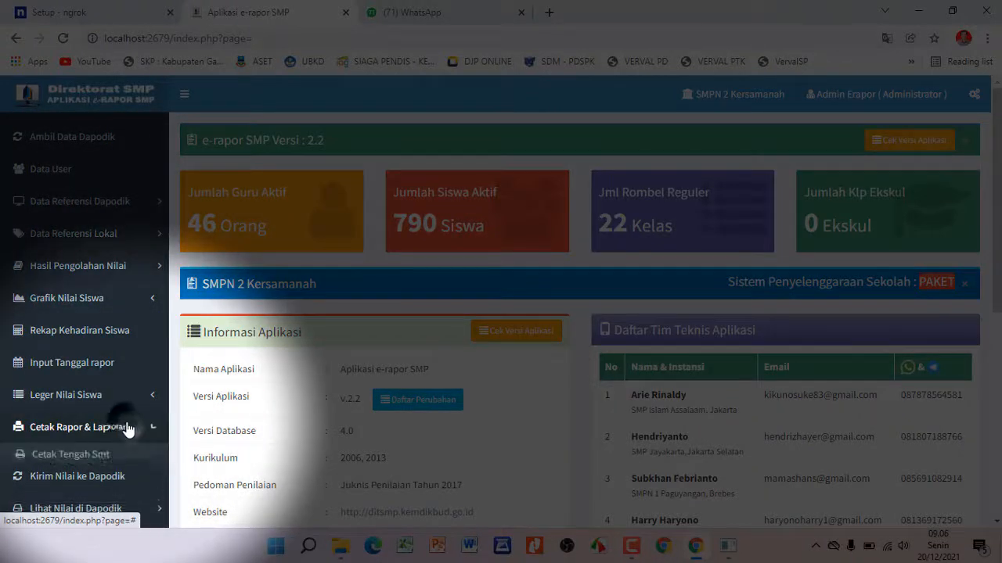
pyautogui.scroll(-2, 128, 428)
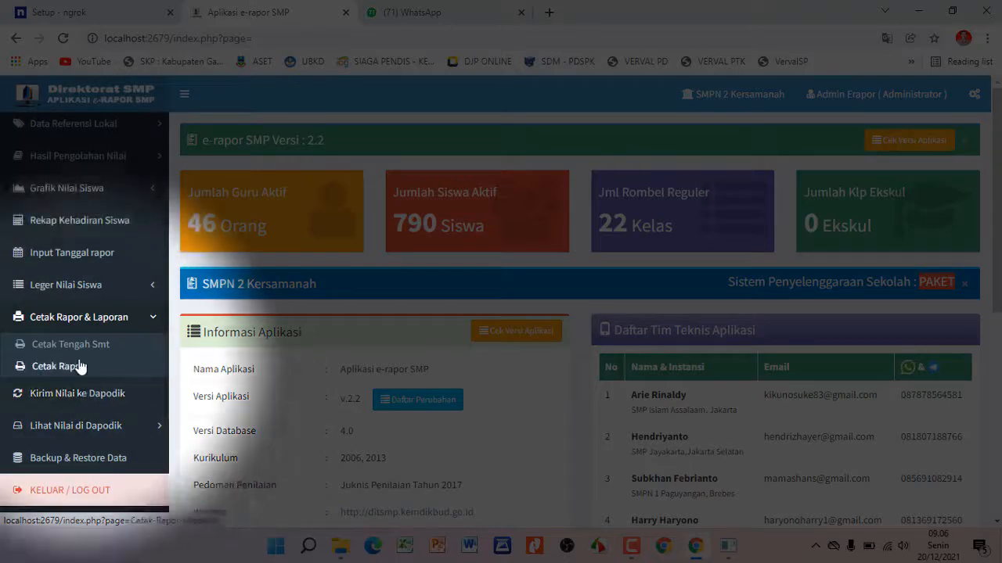
pyautogui.click(56, 366)
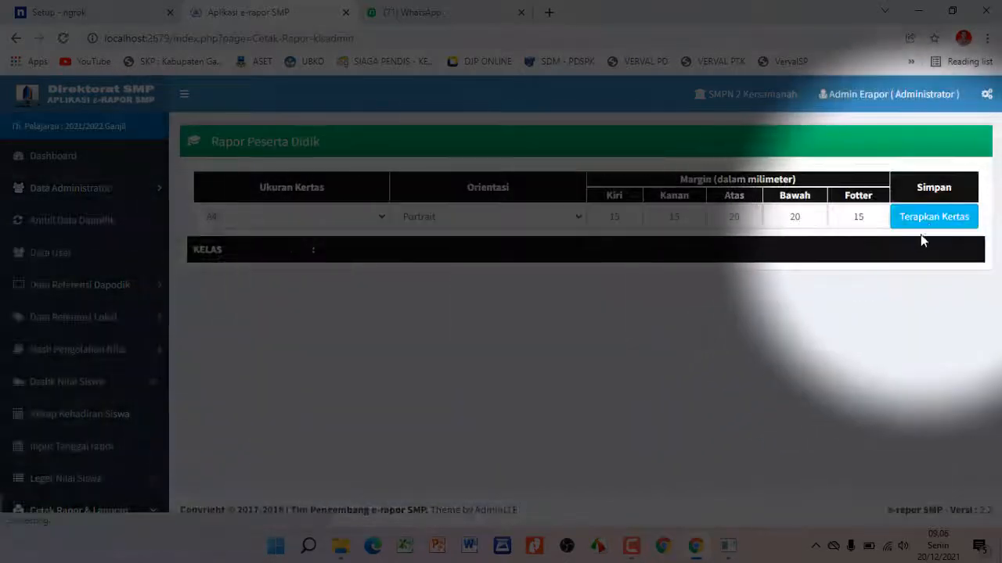
pyautogui.click(930, 226)
# Select class 9A in the Kelas dropdown to list its students
pyautogui.click(838, 262)
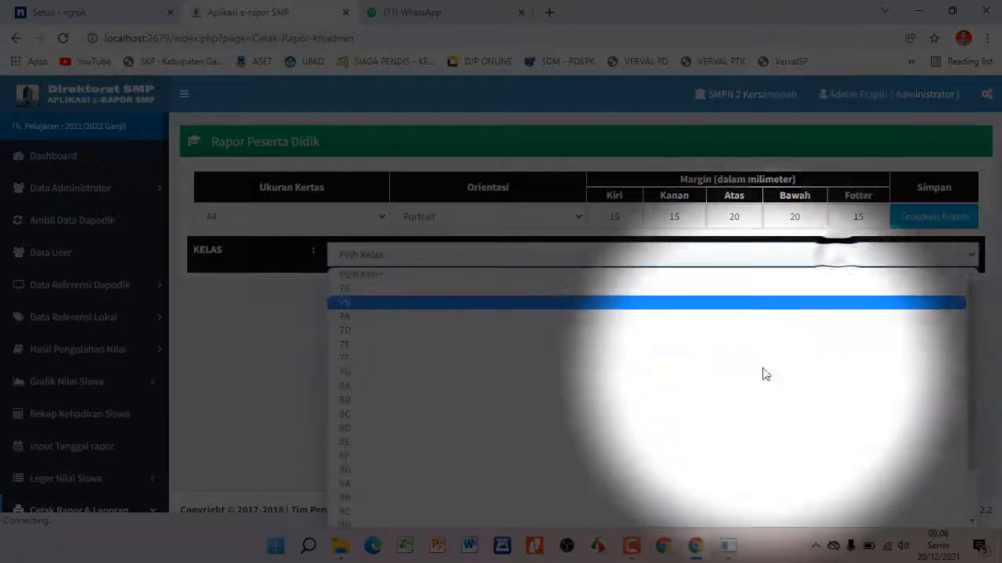
pyautogui.scroll(-3, 756, 380)
pyautogui.click(532, 423)
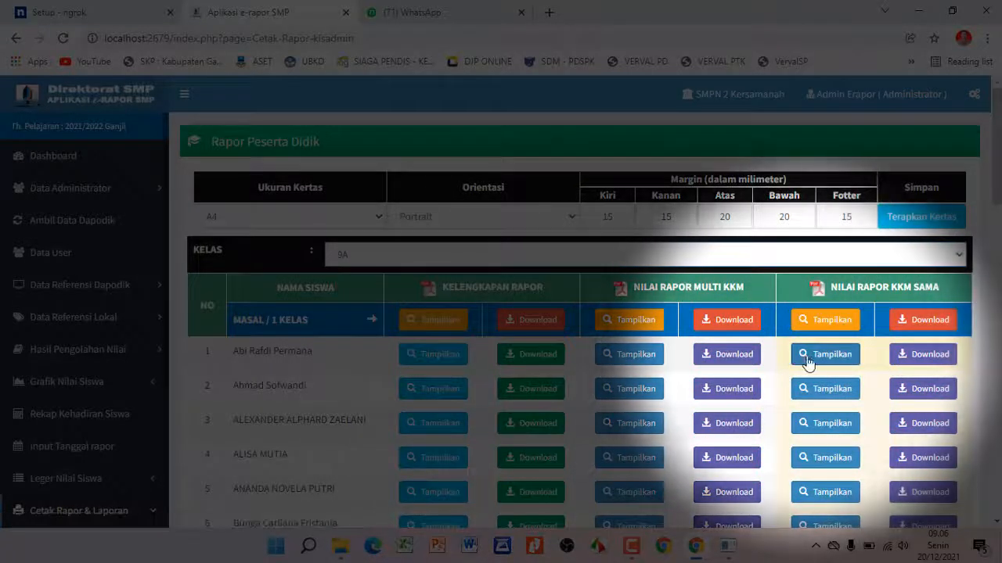
# Preview row 1's Nilai Rapor KKM Sama PDF and scroll through its empty Sikap Spiritual and Sikap Sosial tables
pyautogui.click(812, 360)
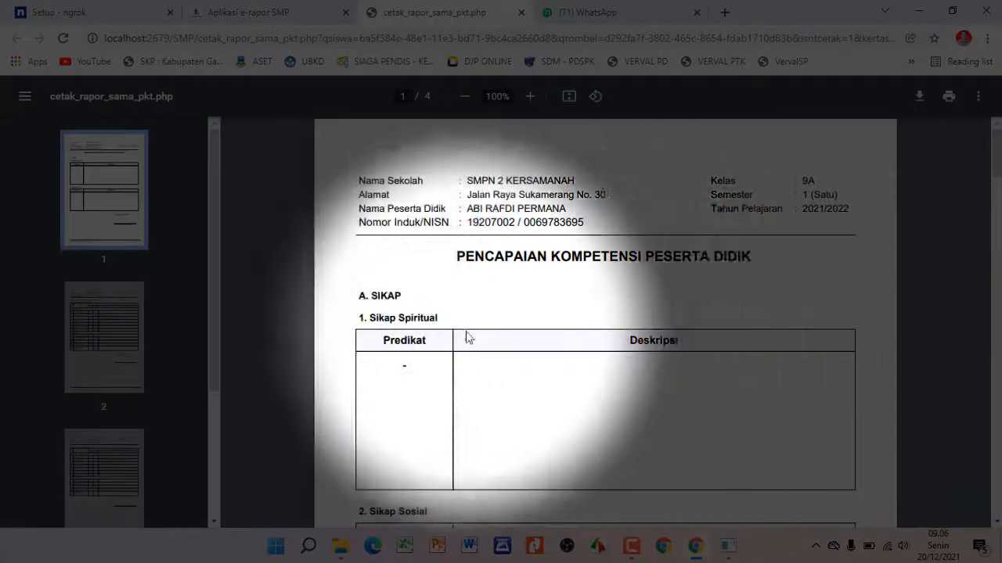
pyautogui.scroll(-4, 455, 317)
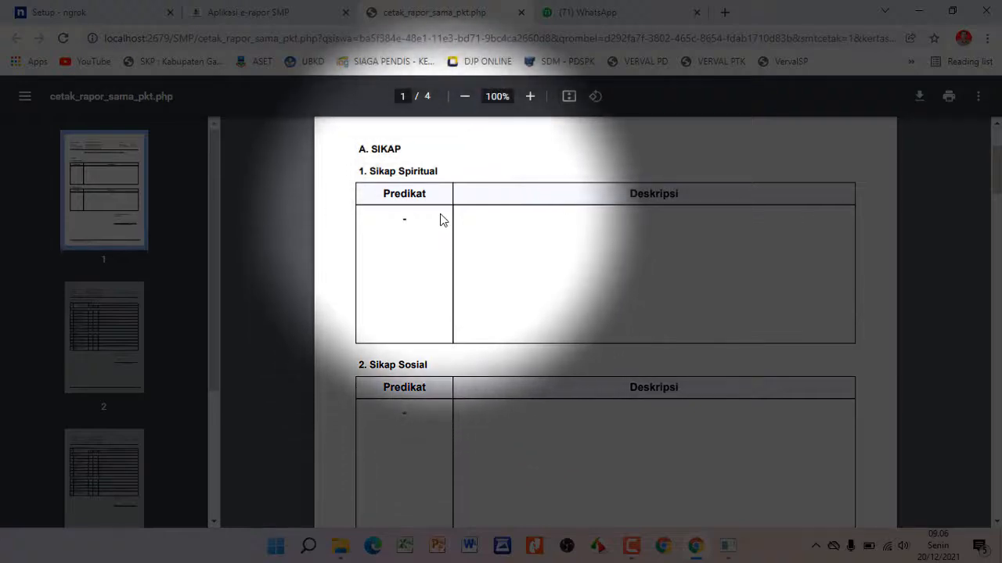
pyautogui.scroll(-4, 440, 222)
pyautogui.scroll(2, 423, 270)
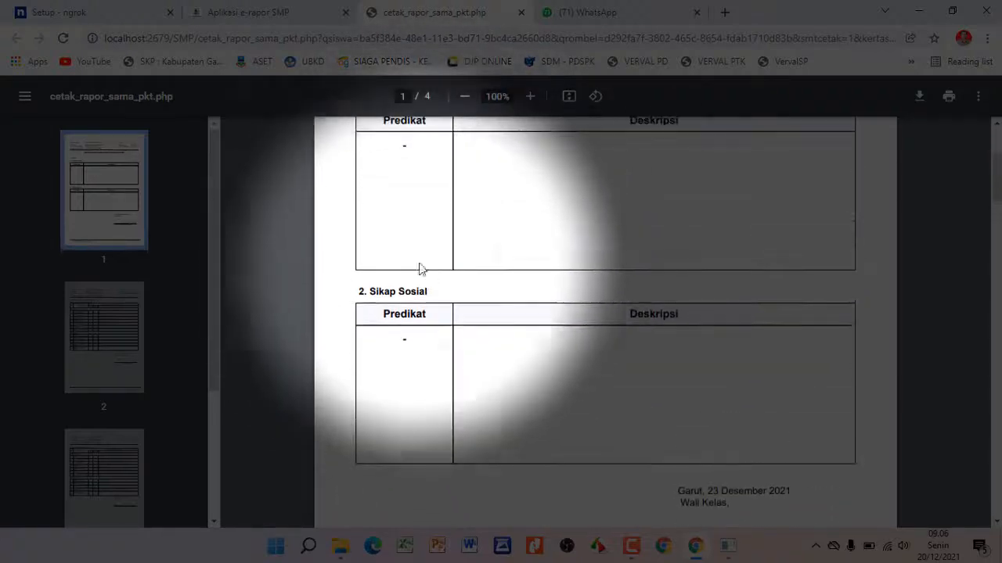
pyautogui.scroll(-4, 504, 229)
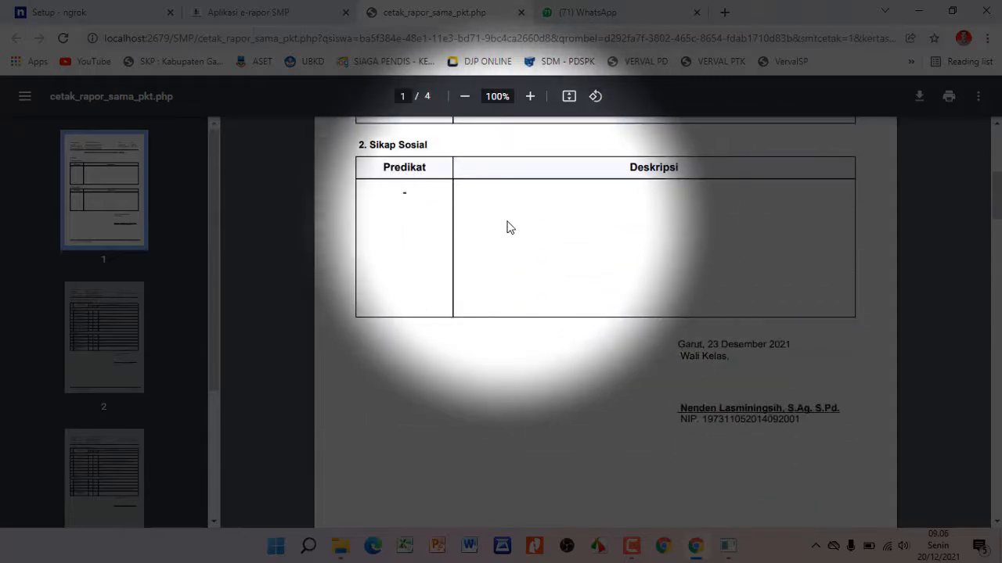
pyautogui.scroll(8, 507, 227)
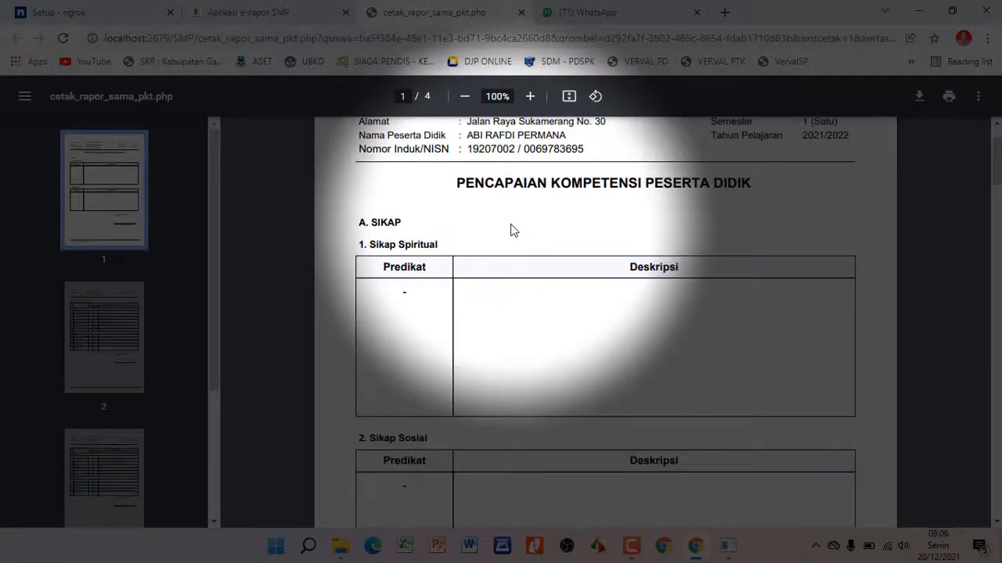
pyautogui.scroll(-2, 512, 229)
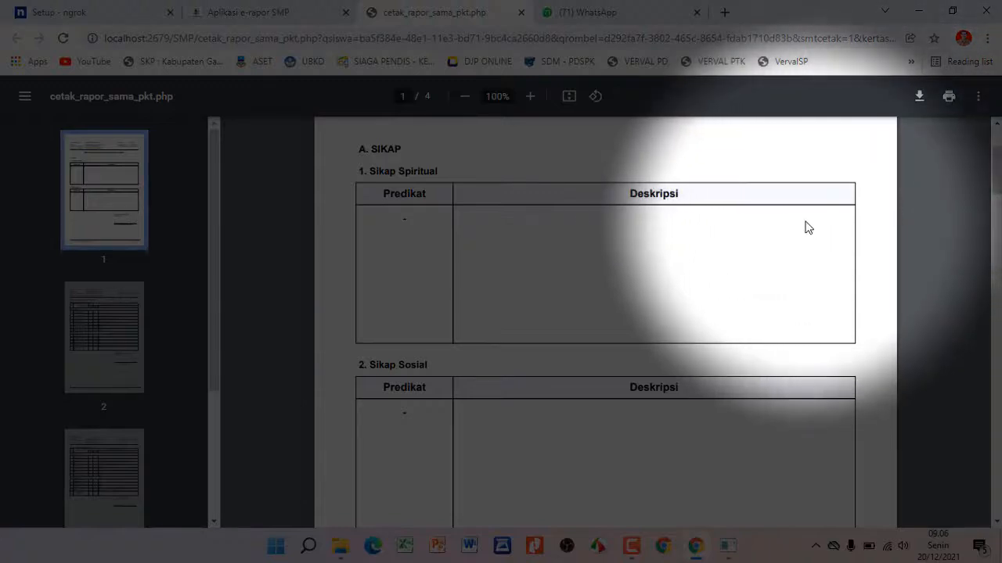
pyautogui.scroll(-2, 808, 228)
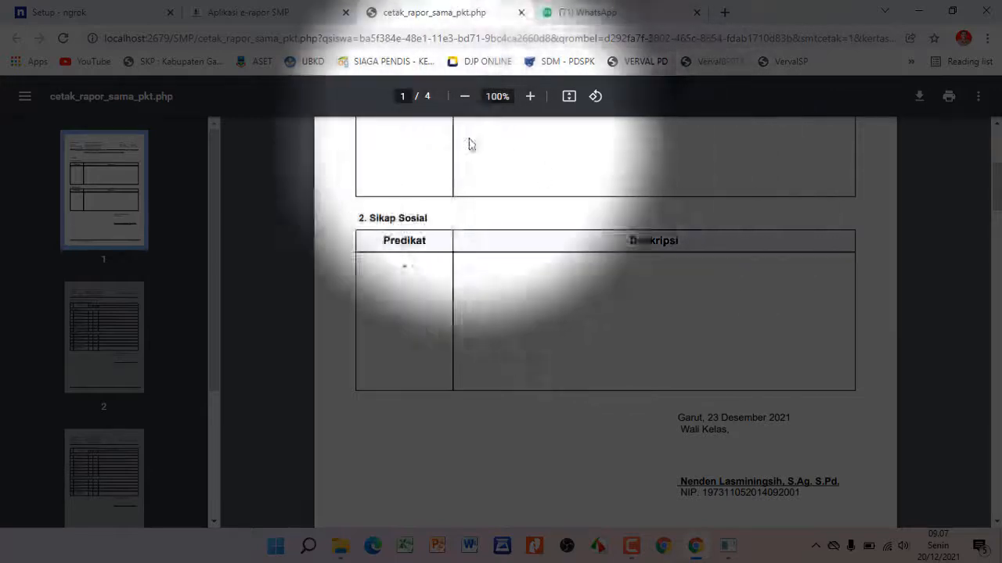
# Return to the e-rapor tab and log out of the administrator account
pyautogui.click(286, 11)
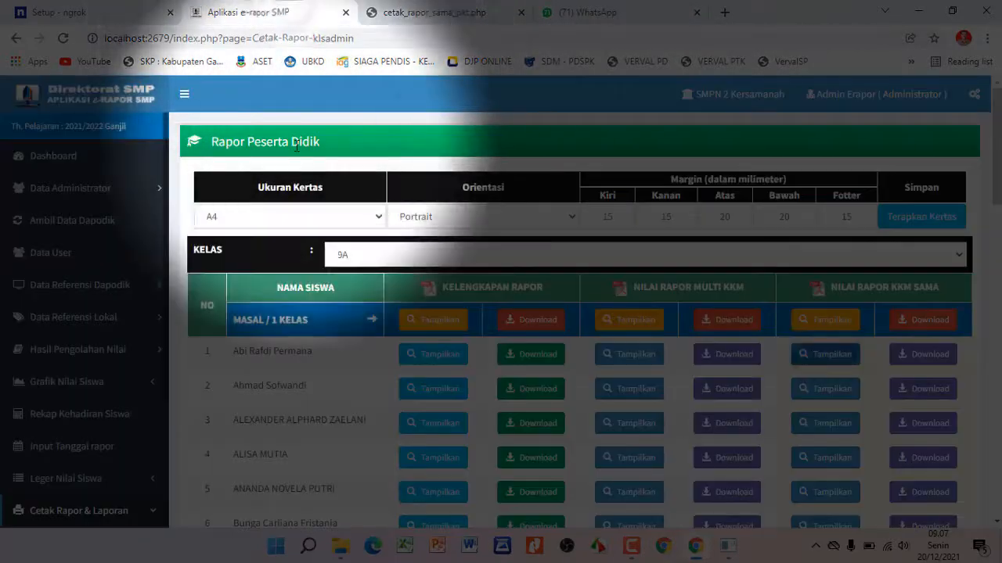
pyautogui.scroll(-3, 70, 356)
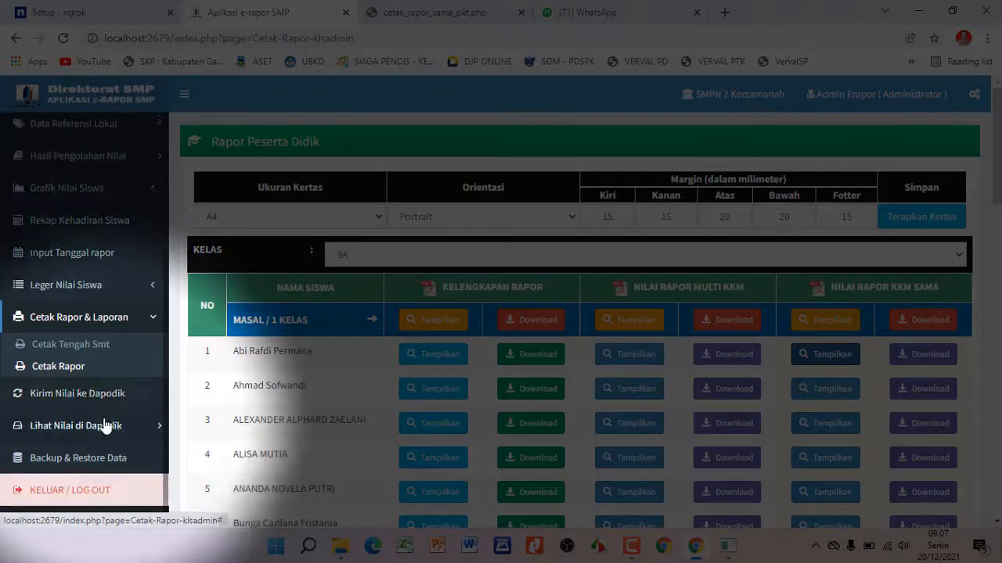
pyautogui.click(105, 492)
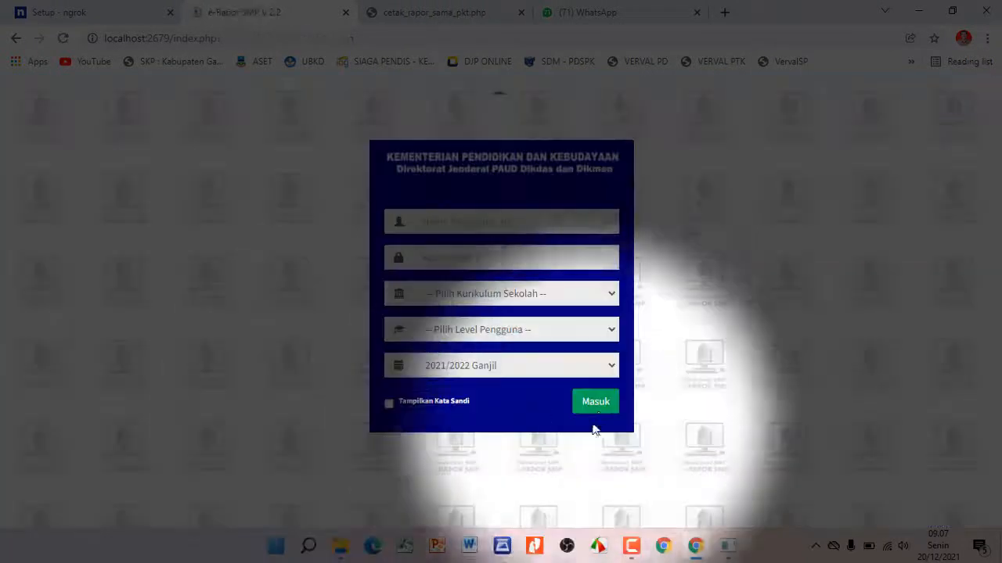
pyautogui.click(597, 415)
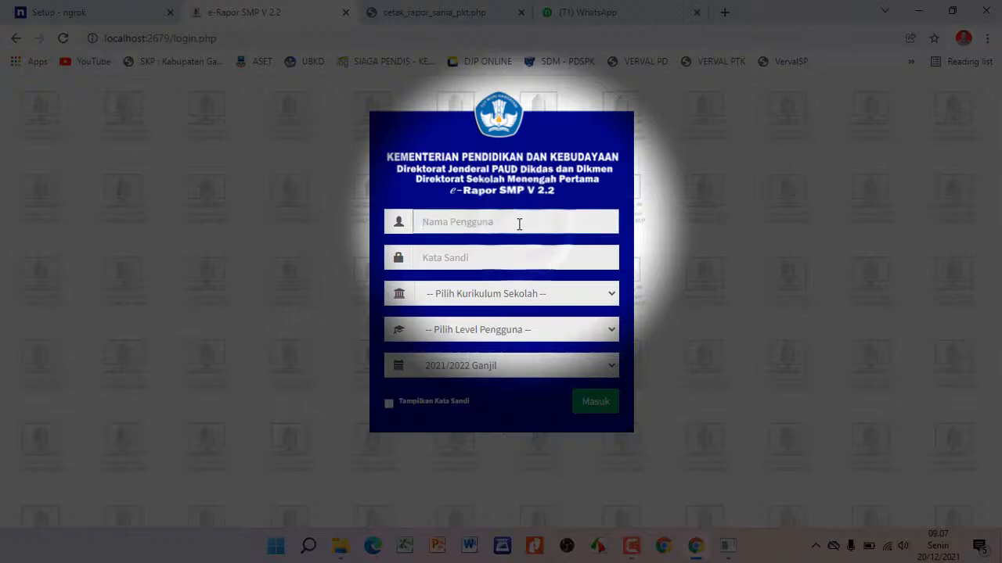
# Sign in with the teacher's user ID and password under K-2013 Paket curriculum at Guru level
pyautogui.click(518, 224)
pyautogui.click(525, 257)
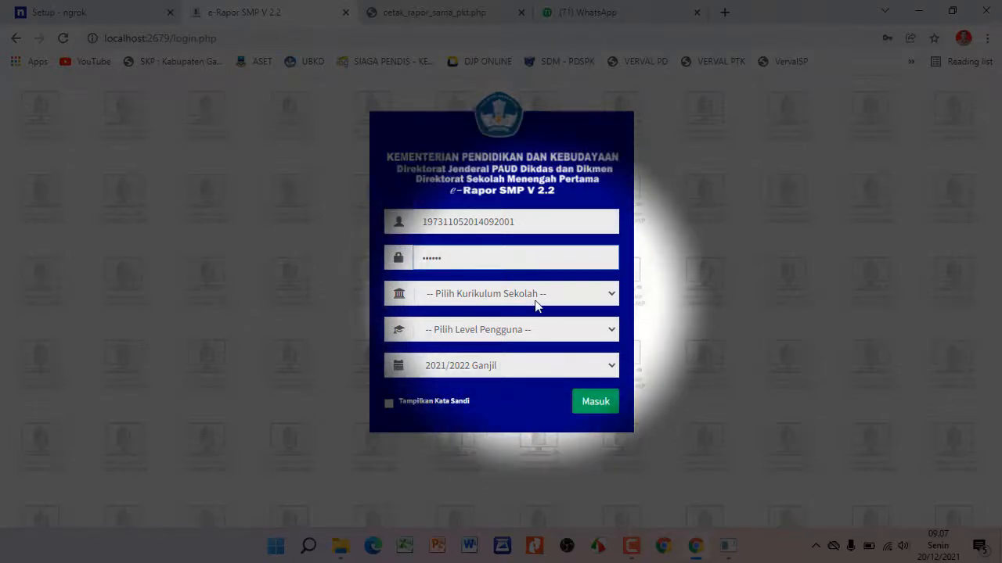
pyautogui.click(528, 295)
pyautogui.click(517, 329)
pyautogui.click(511, 329)
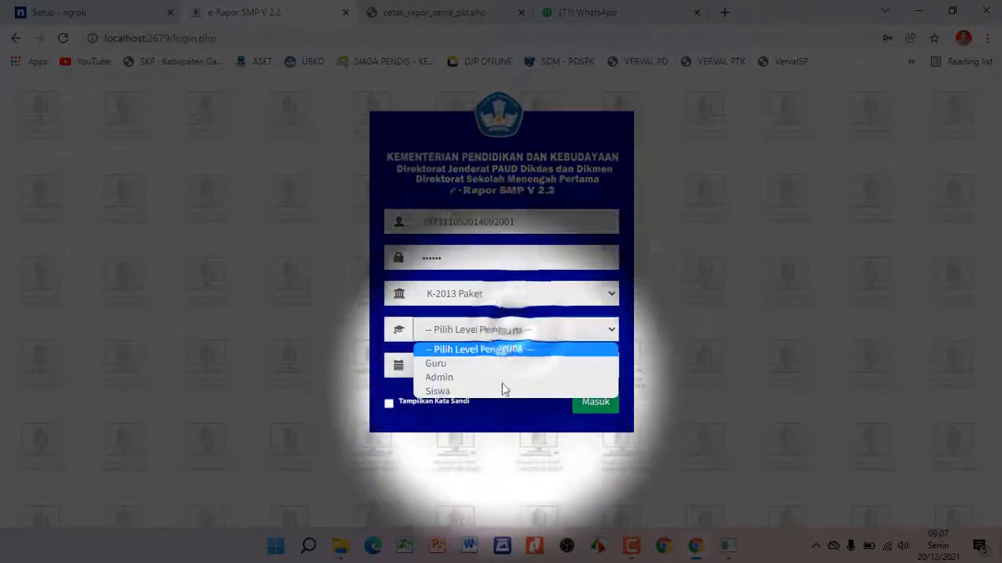
pyautogui.click(507, 365)
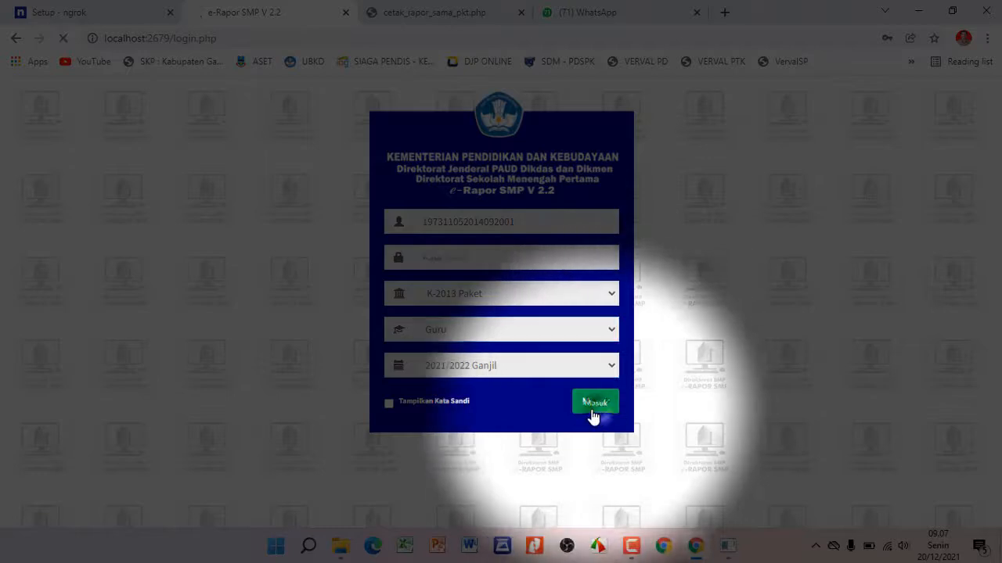
pyautogui.click(598, 415)
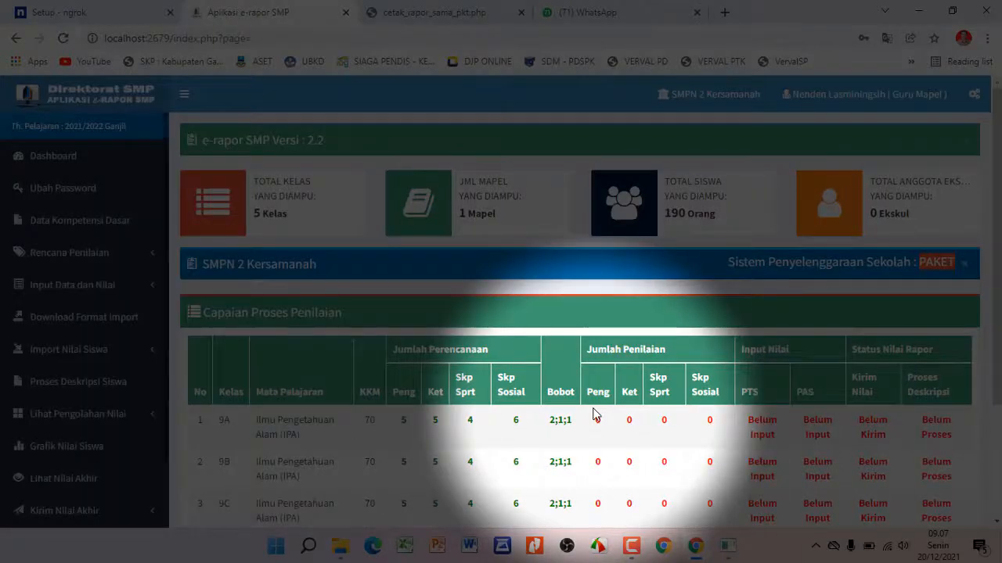
pyautogui.scroll(-1, 495, 323)
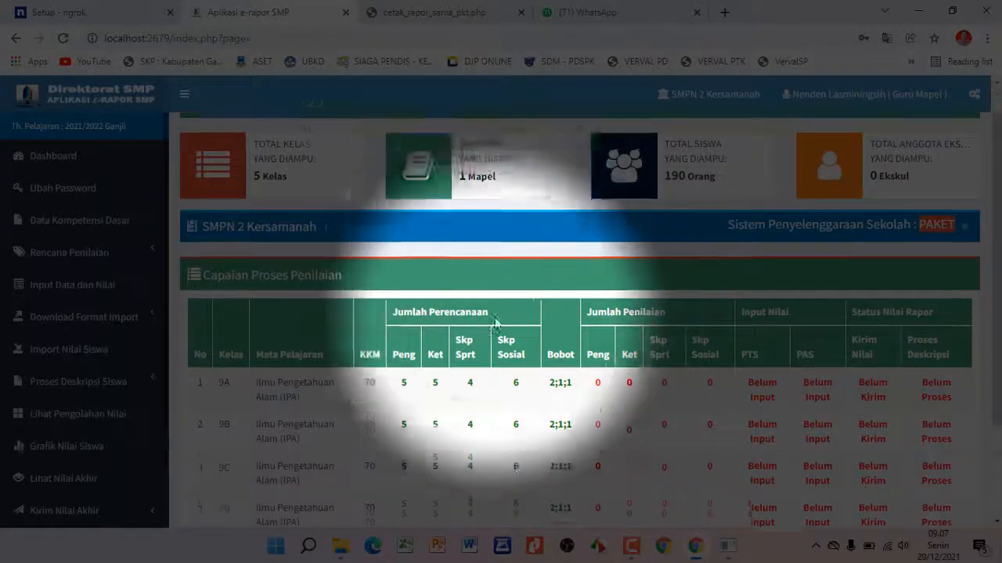
pyautogui.scroll(-3, 494, 324)
pyautogui.scroll(4, 495, 323)
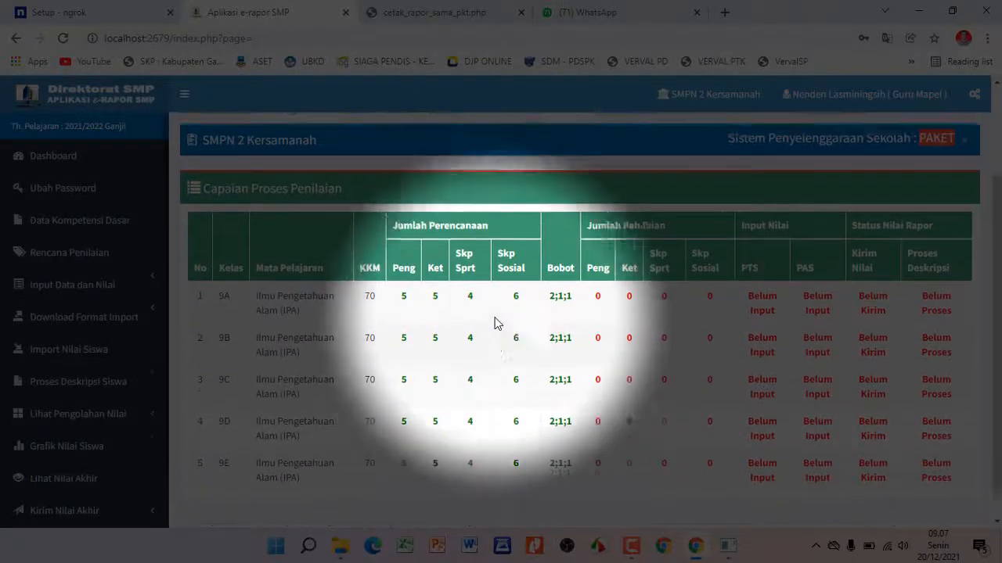
pyautogui.scroll(-4, 495, 313)
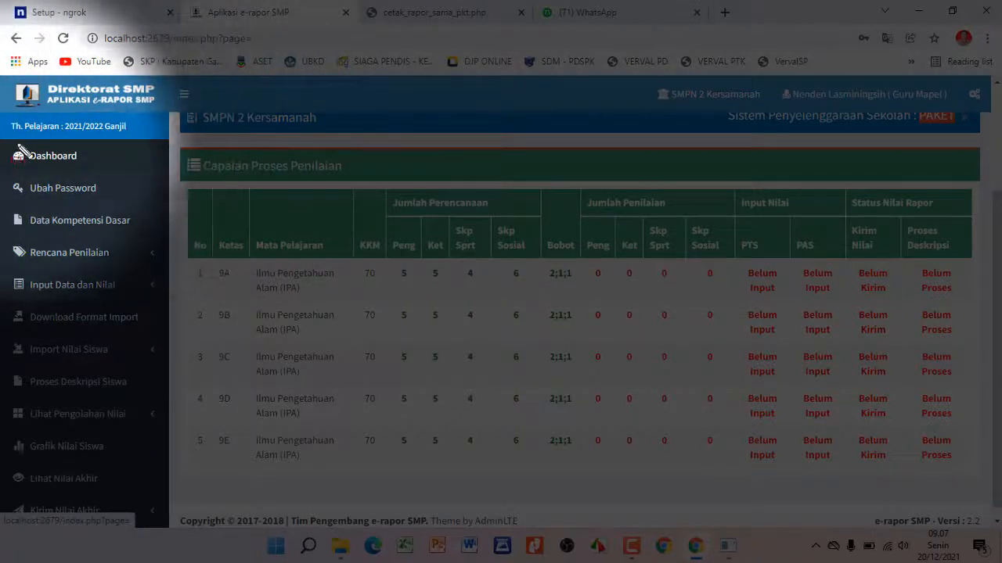
pyautogui.moveTo(2, 139); pyautogui.dragTo(141, 178)
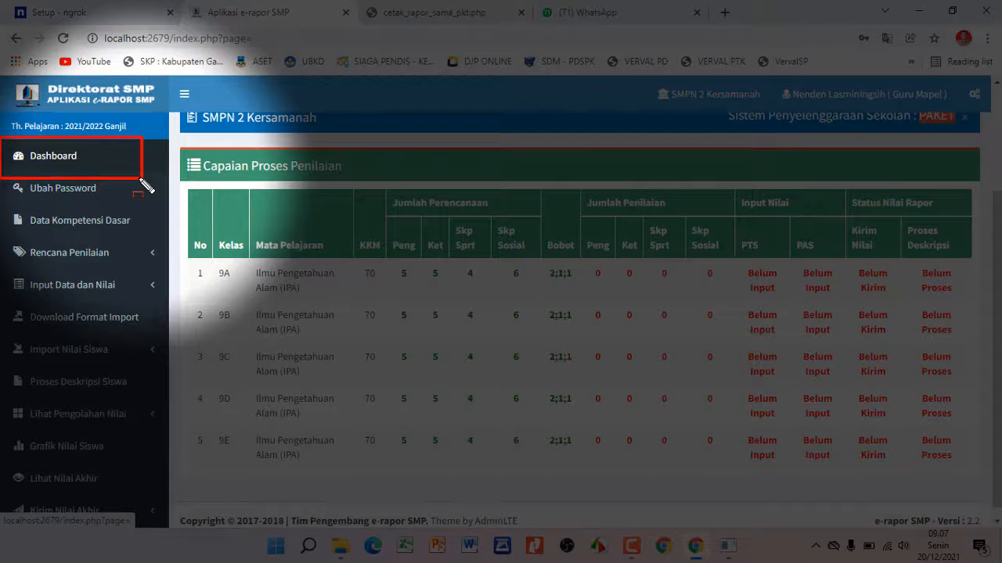
pyautogui.press('Escape')
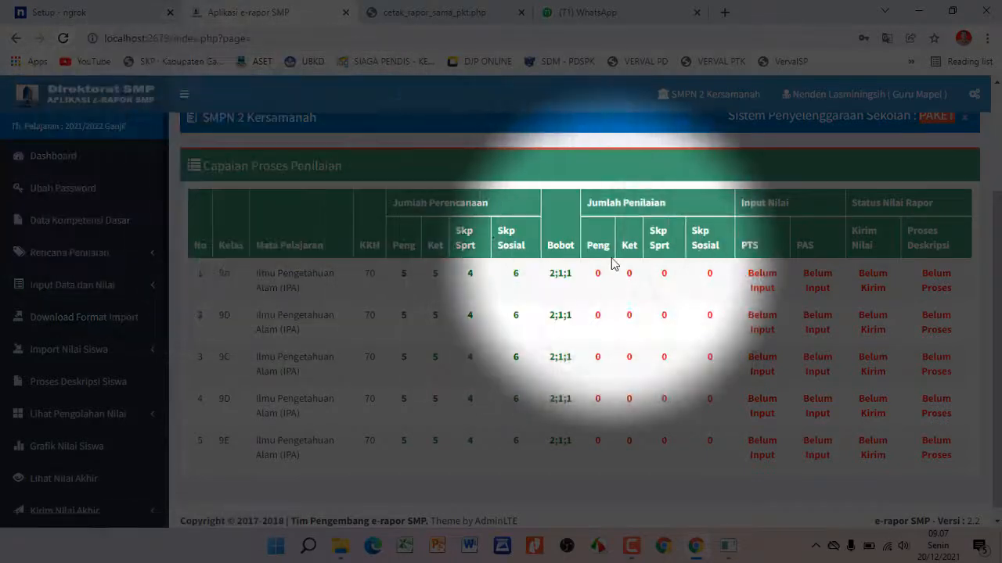
pyautogui.hotkey('ctrl', '2')
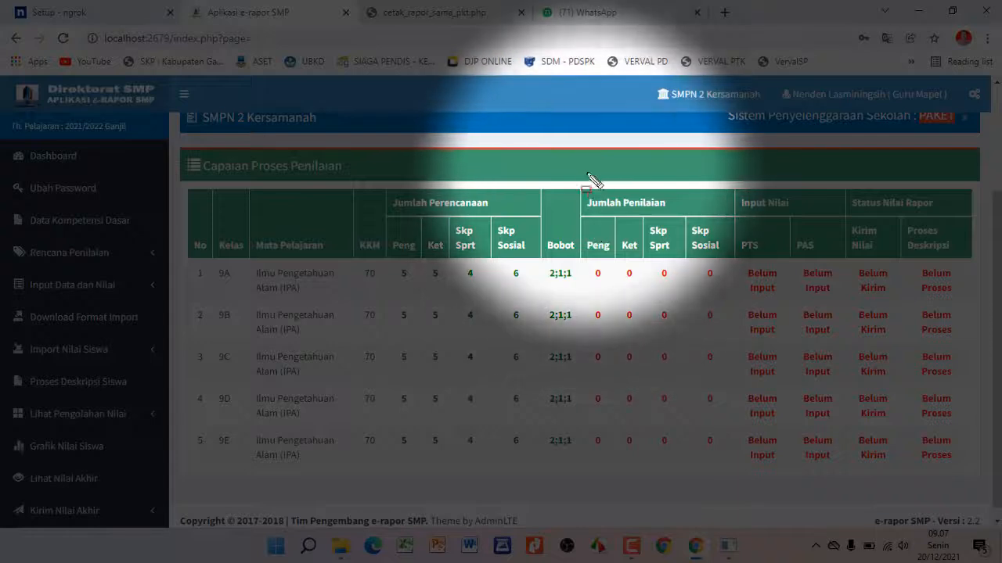
pyautogui.moveTo(577, 169)
pyautogui.mouseDown()
pyautogui.moveTo(711, 176)
pyautogui.moveTo(894, 308)
pyautogui.moveTo(919, 409)
pyautogui.moveTo(969, 467)
pyautogui.moveTo(970, 483)
pyautogui.mouseUp()
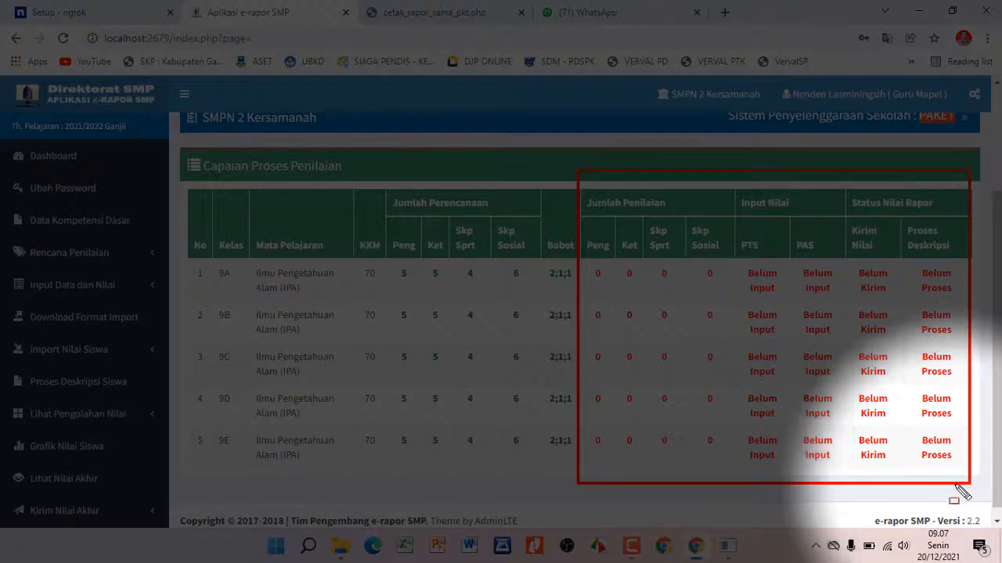
pyautogui.moveTo(587, 243)
pyautogui.mouseDown()
pyautogui.moveTo(641, 247)
pyautogui.moveTo(673, 225)
pyautogui.mouseUp()
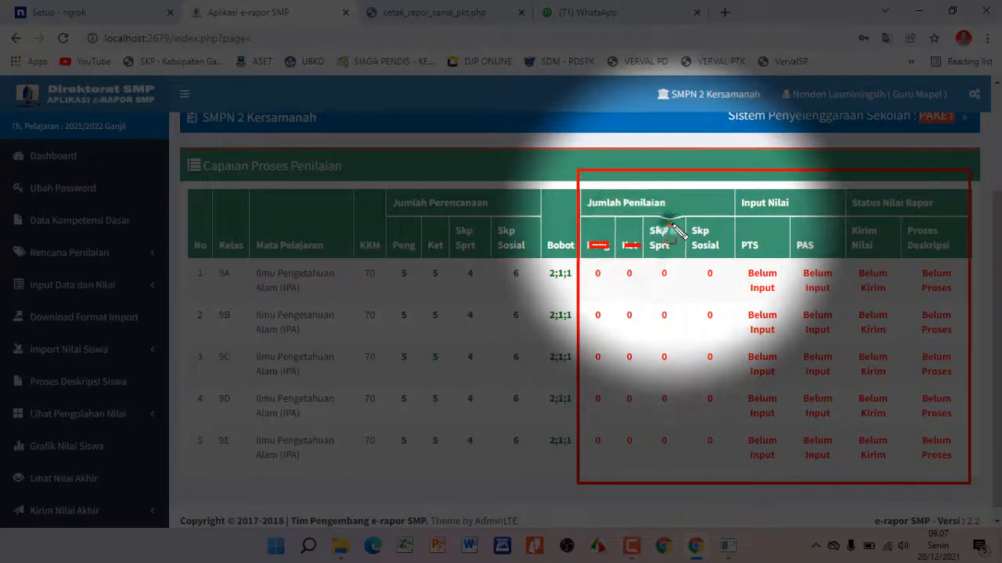
pyautogui.moveTo(717, 251); pyautogui.dragTo(893, 244)
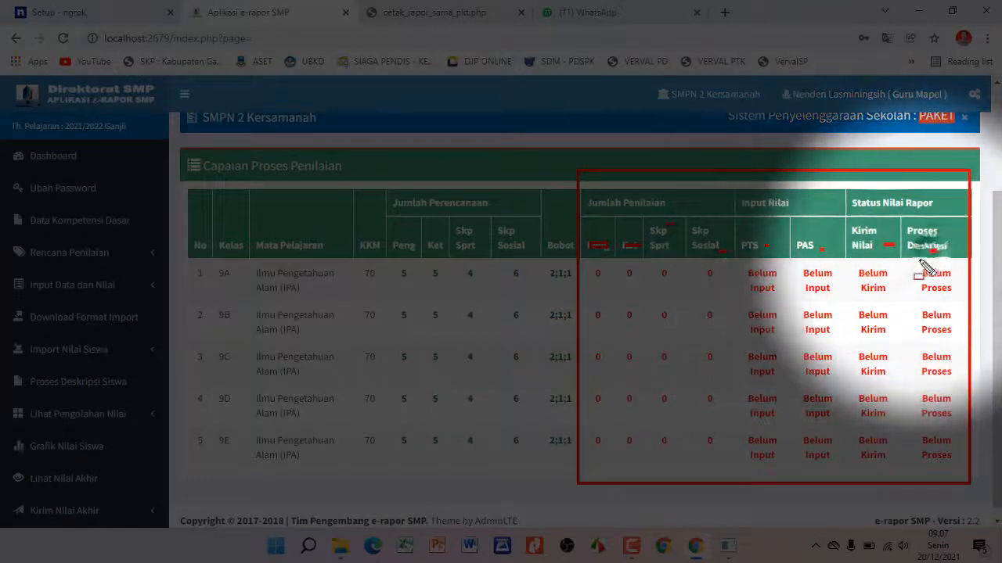
pyautogui.press('Escape')
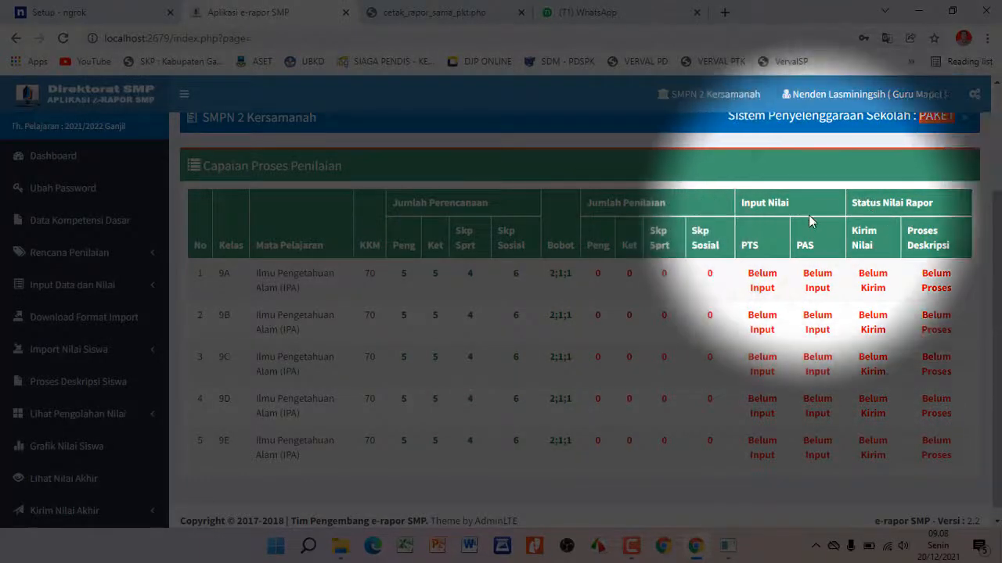
pyautogui.scroll(2, 808, 215)
pyautogui.scroll(-1, 812, 239)
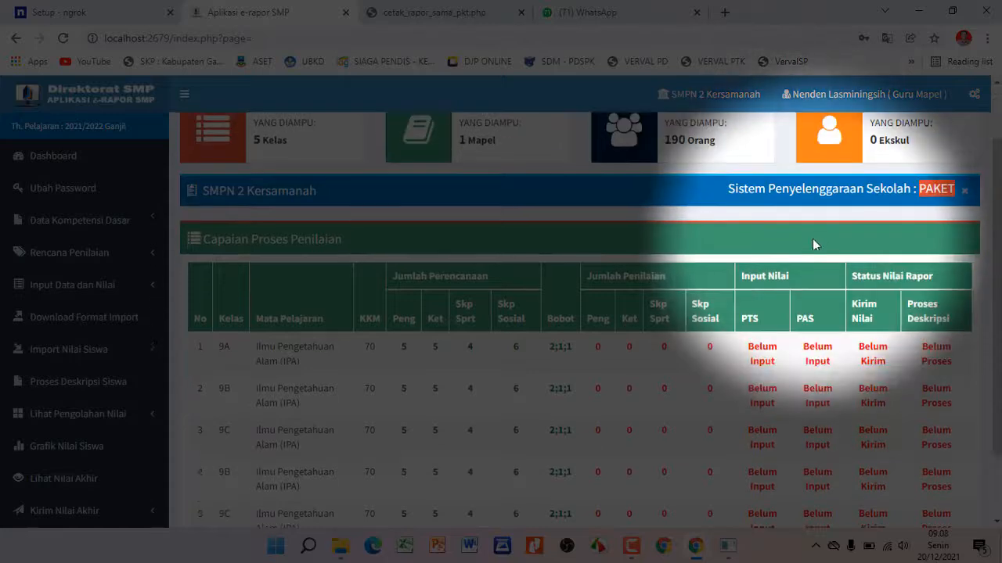
pyautogui.scroll(1, 841, 264)
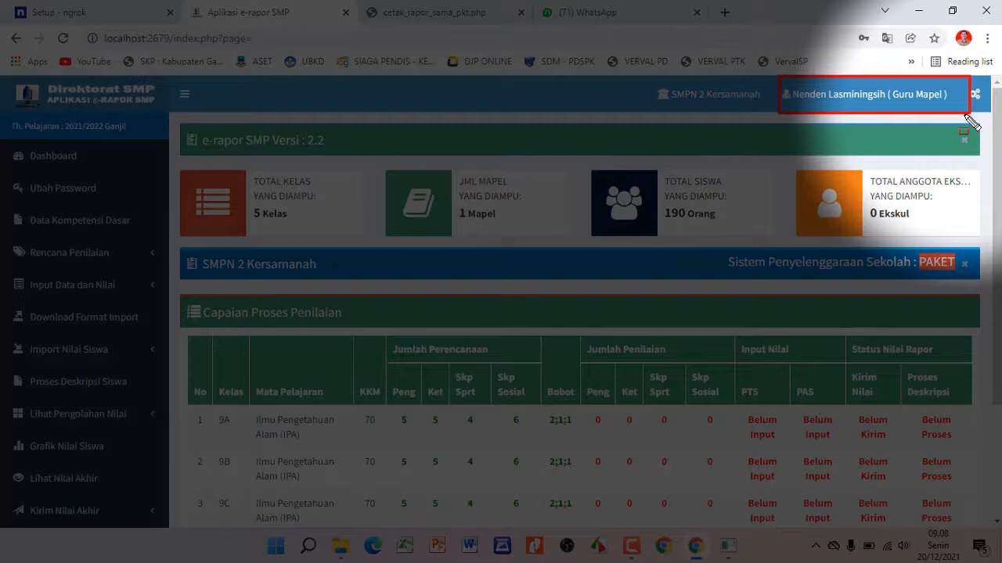
# Choose Akses Sebagai Wali Kelas from the user menu and confirm the change
pyautogui.click(896, 94)
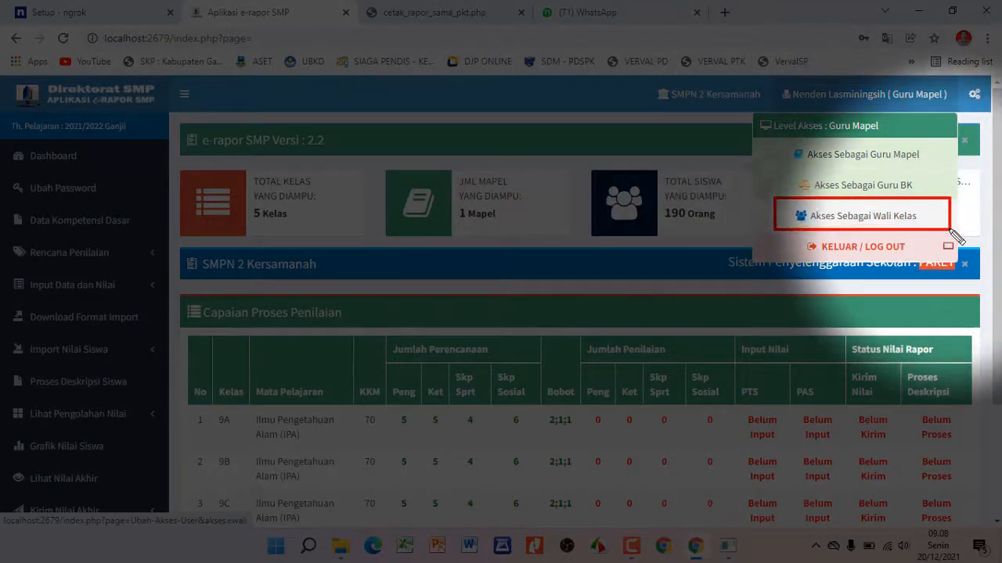
pyautogui.click(853, 219)
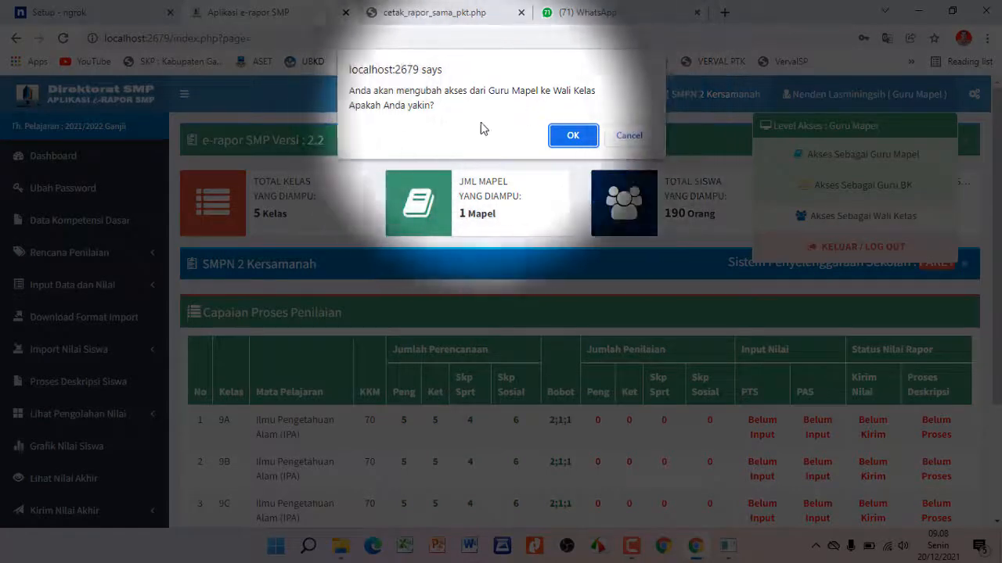
pyautogui.click(573, 135)
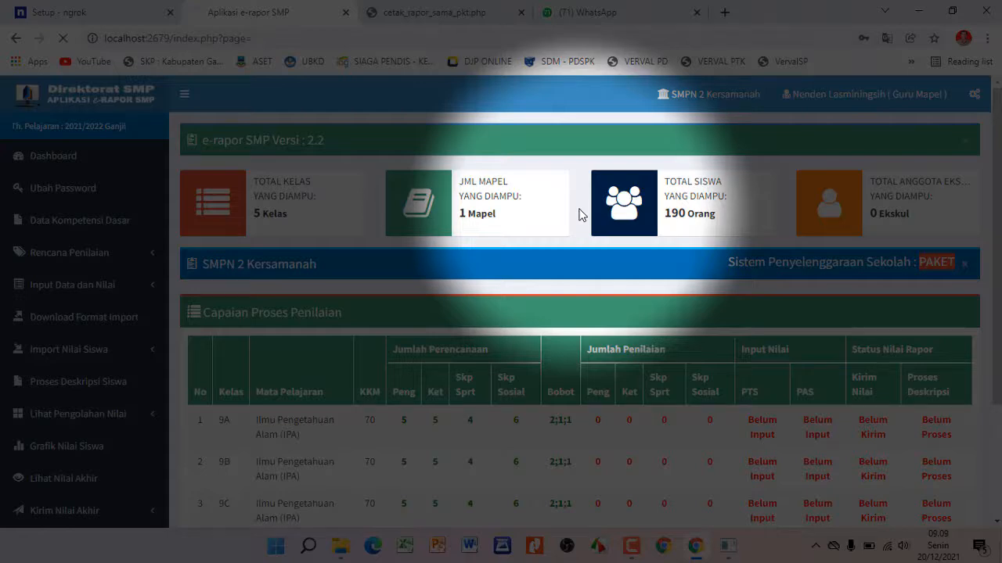
pyautogui.scroll(-2, 479, 237)
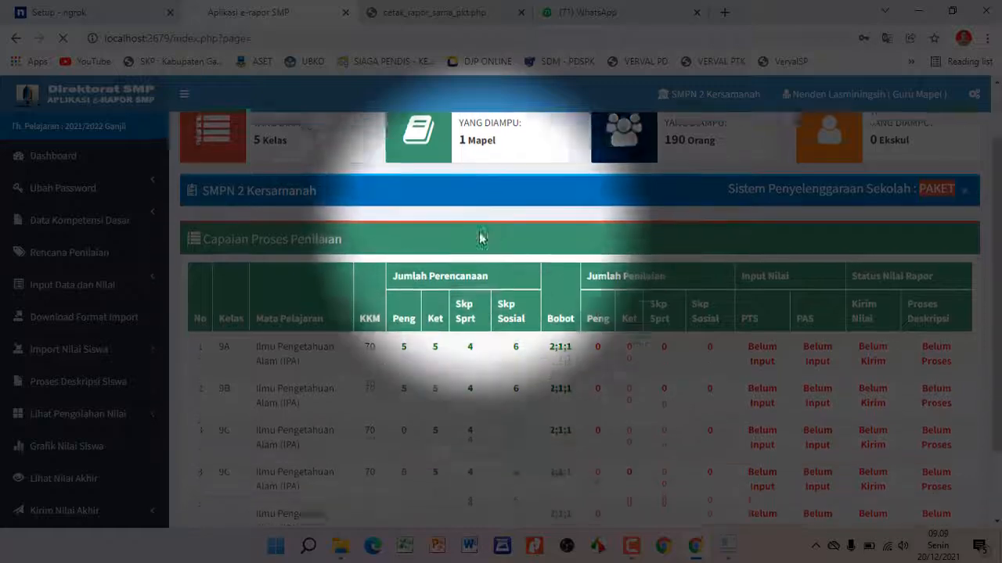
pyautogui.scroll(2, 479, 237)
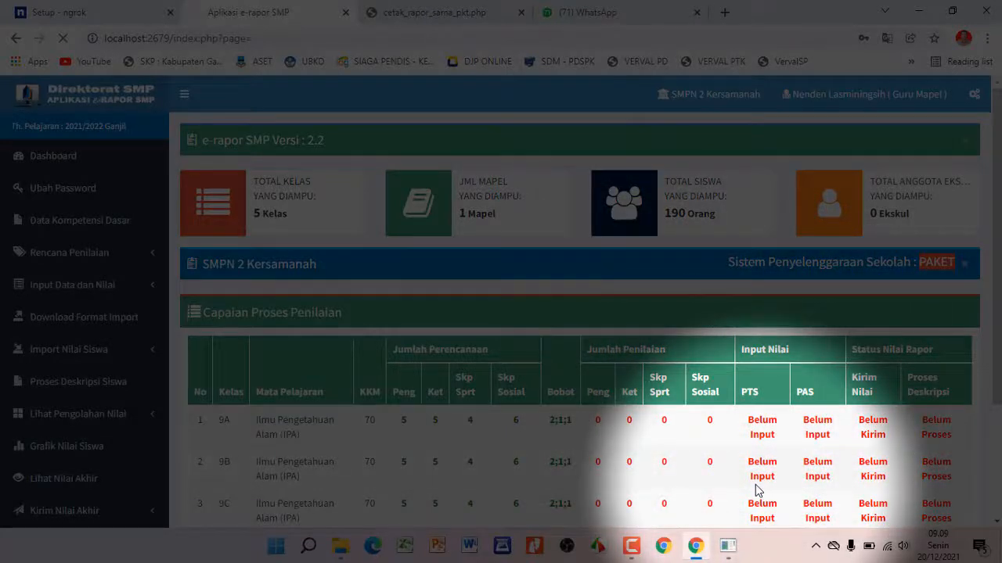
# Reload the dashboard via the address bar, switch to Wali Kelas access again and acknowledge the notice
pyautogui.click(269, 38)
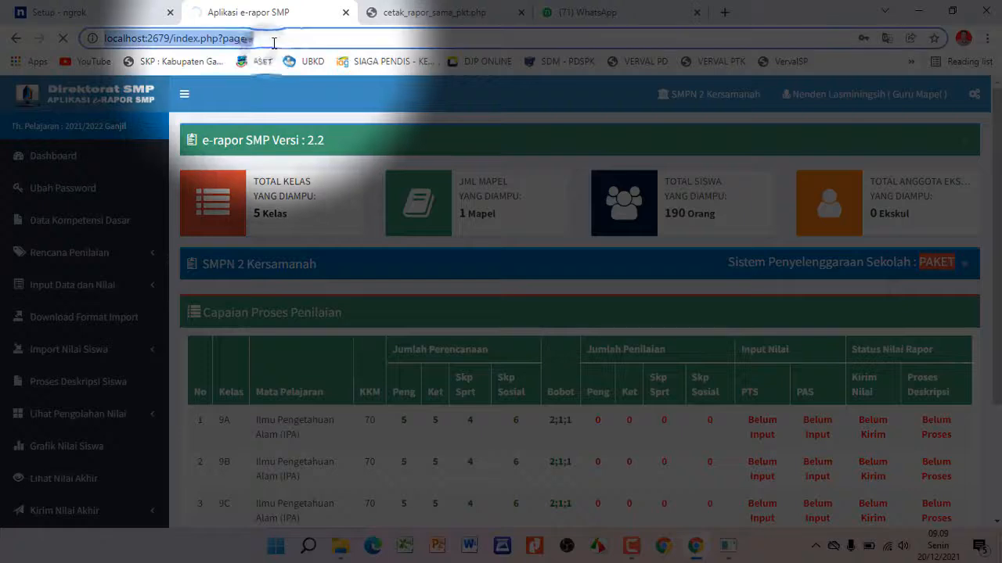
pyautogui.click(276, 42)
pyautogui.press('BackSpace')
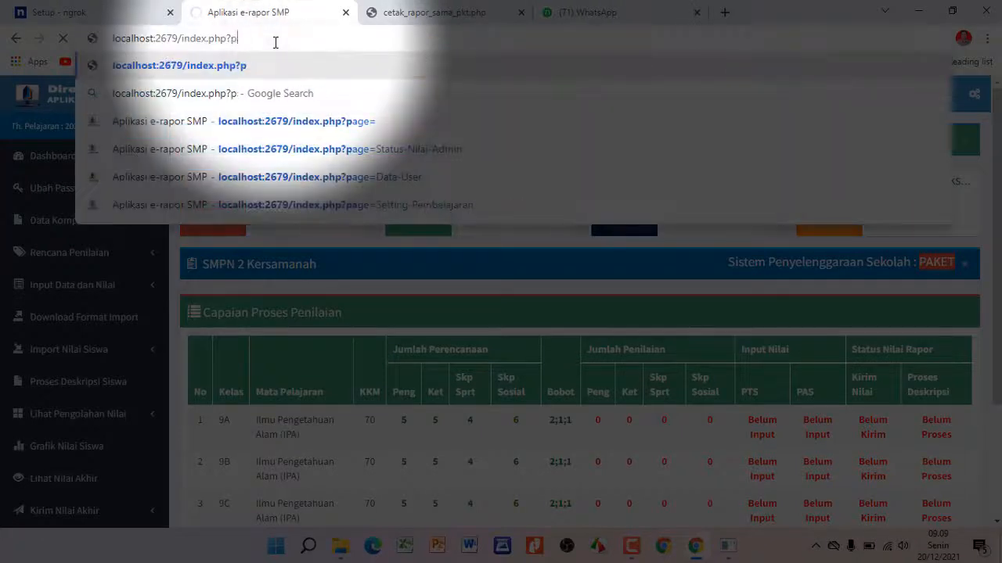
pyautogui.press('BackSpace')
pyautogui.press('BackSpace')
pyautogui.press('BackSpace')
pyautogui.press('BackSpace')
pyautogui.press('BackSpace')
pyautogui.press('BackSpace')
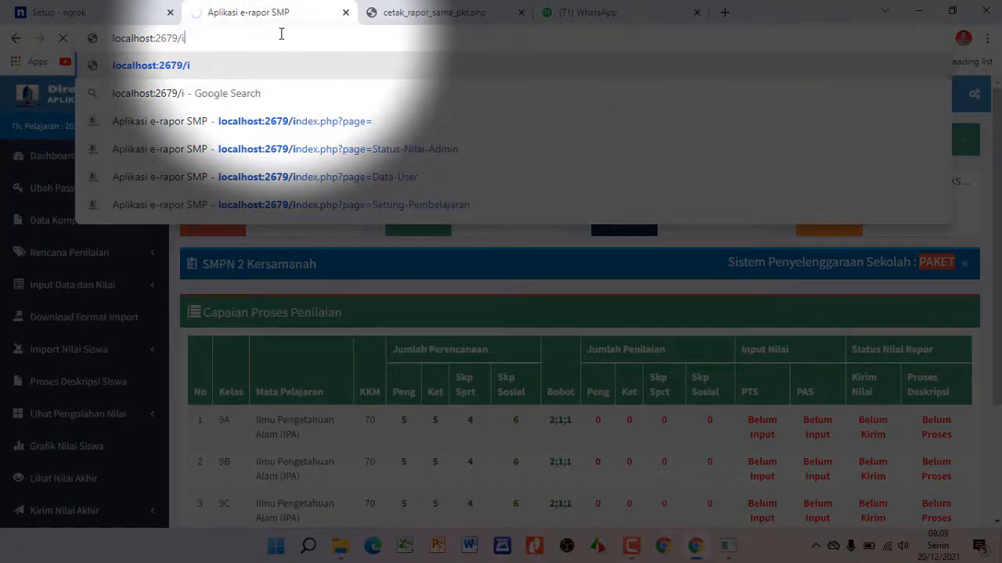
pyautogui.press('BackSpace')
pyautogui.press('Return')
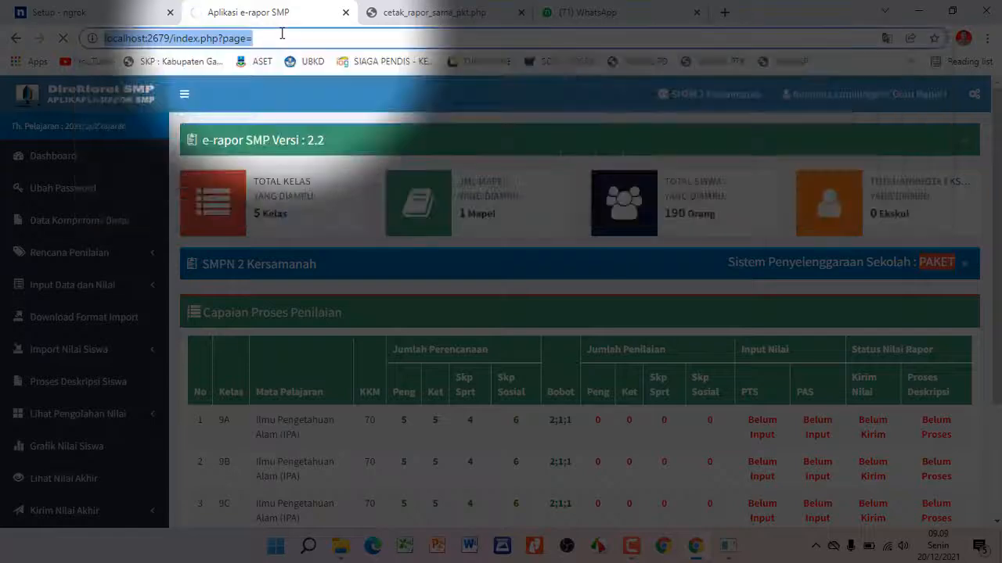
pyautogui.click(829, 94)
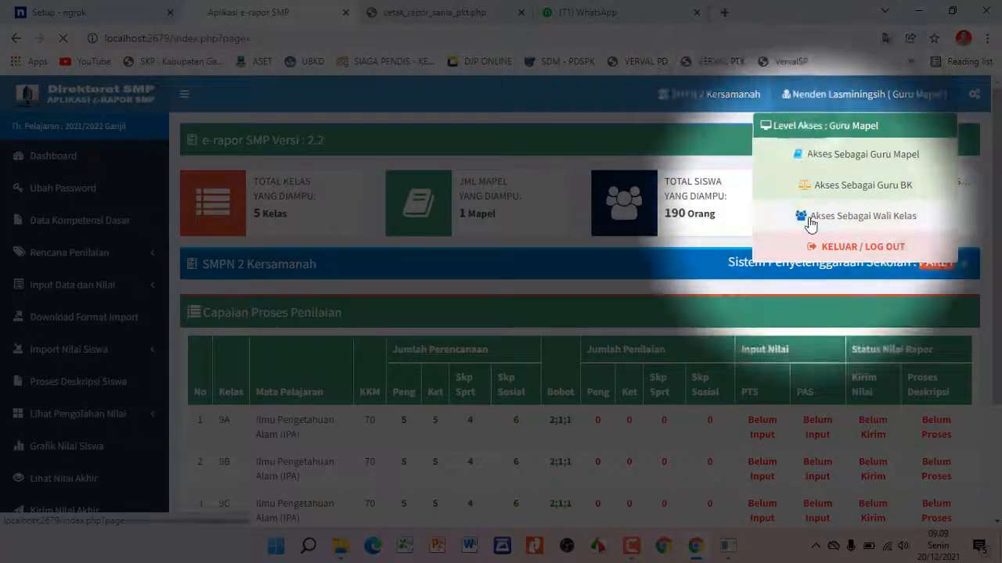
pyautogui.click(802, 217)
pyautogui.click(571, 129)
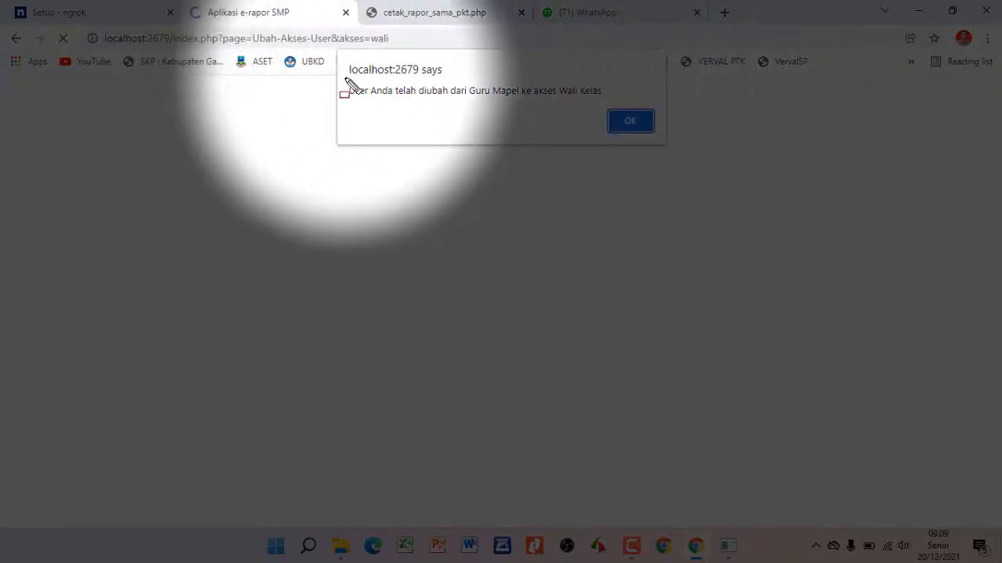
pyautogui.moveTo(345, 78); pyautogui.dragTo(618, 110)
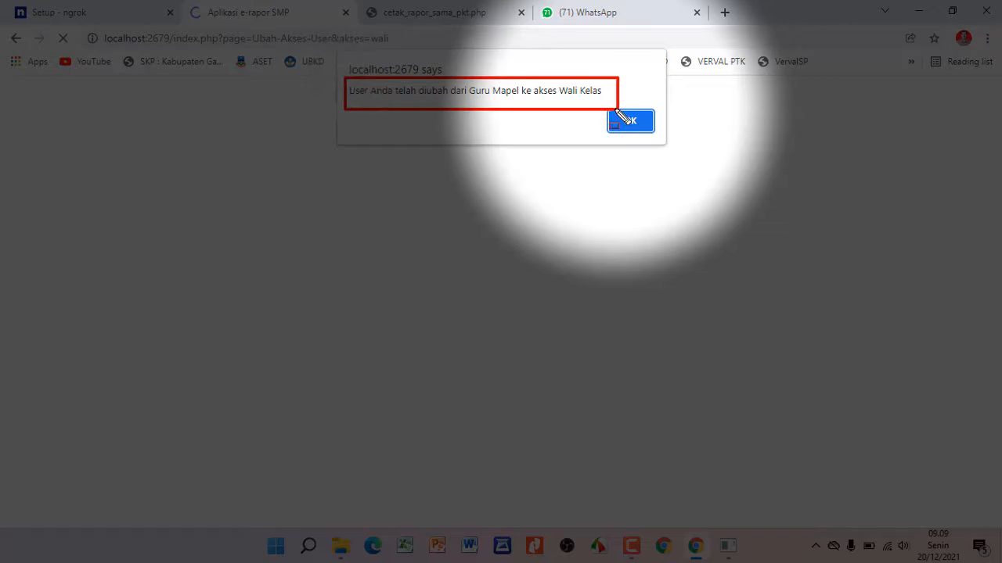
pyautogui.click(628, 120)
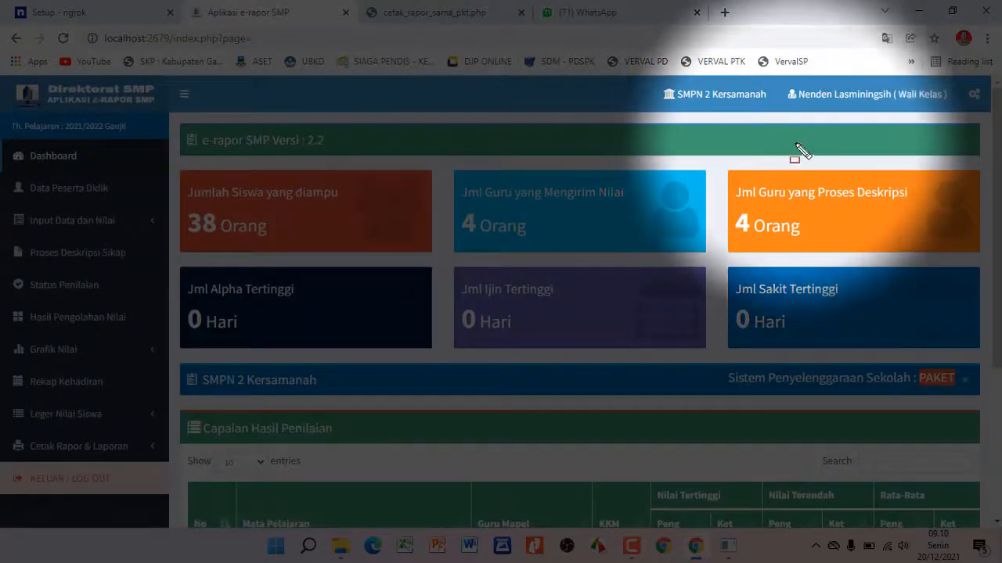
# Dismiss the access-changed alert and check the top bar now reads Wali Kelas
pyautogui.moveTo(780, 81); pyautogui.dragTo(961, 112)
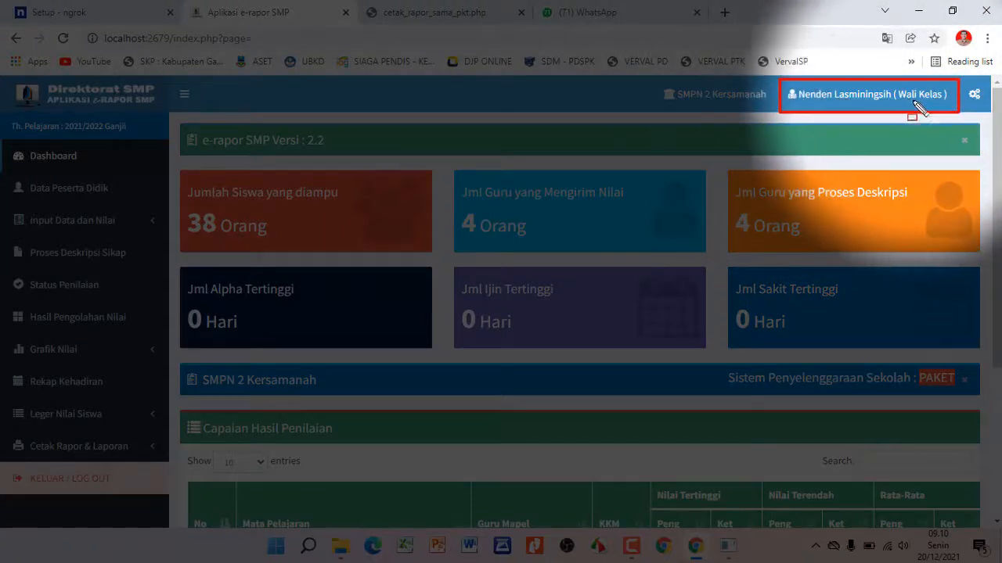
pyautogui.moveTo(900, 104); pyautogui.dragTo(946, 103)
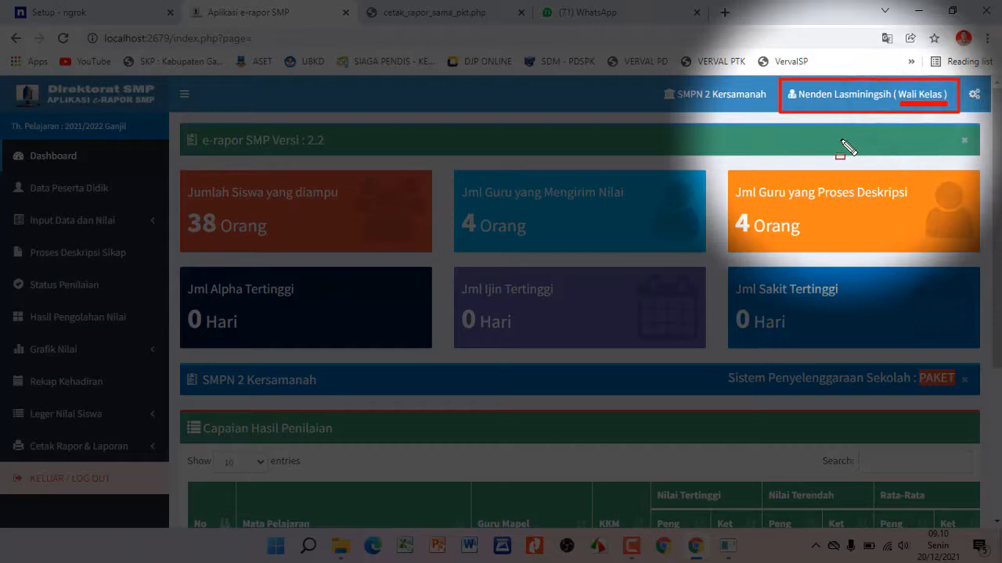
pyautogui.press('Escape')
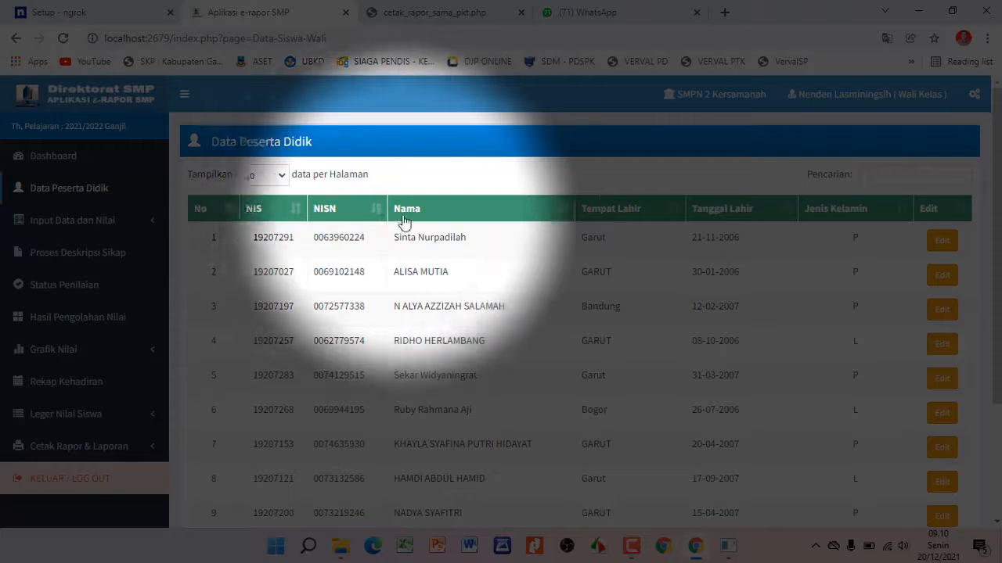
# Scroll the Data Peserta Didik table and go to page 4, showing students 31–38 of 38
pyautogui.scroll(-2, 673, 258)
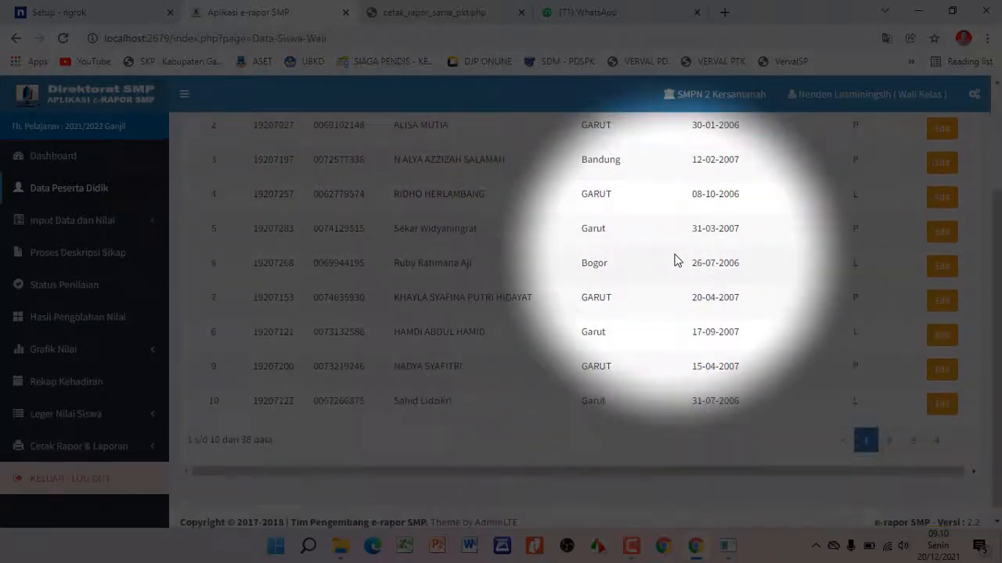
pyautogui.scroll(2, 676, 259)
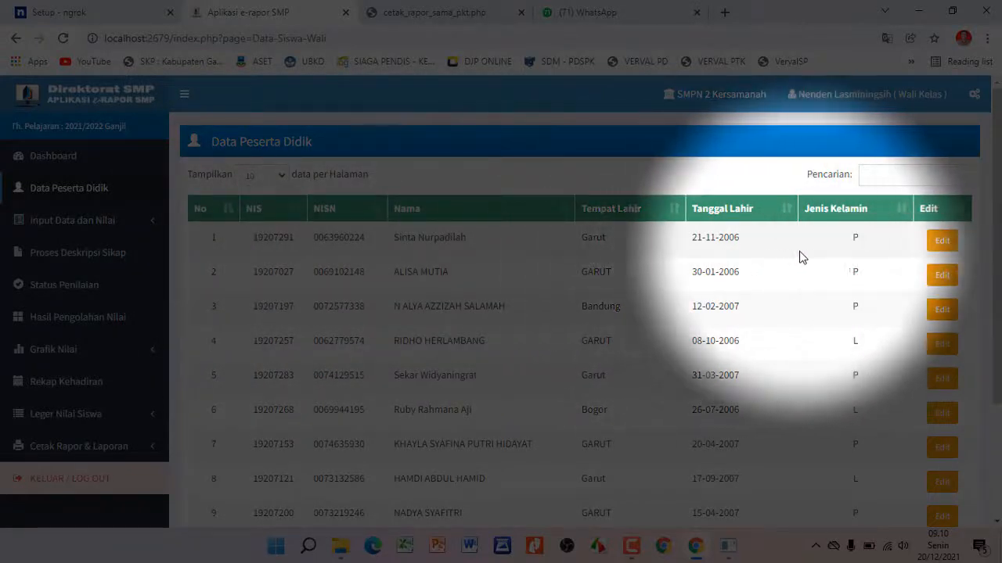
pyautogui.scroll(-2, 876, 261)
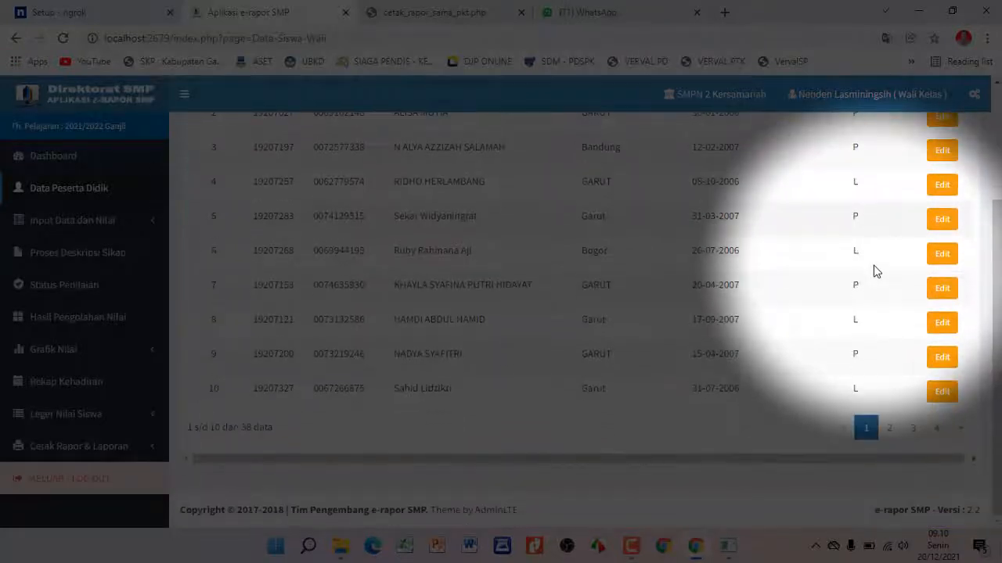
pyautogui.scroll(2, 858, 273)
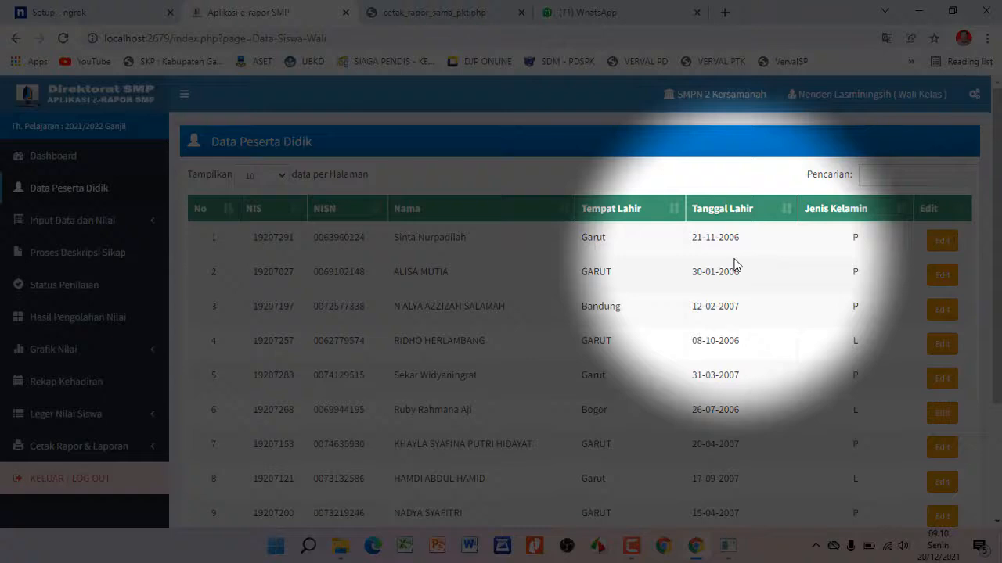
pyautogui.scroll(-2, 736, 266)
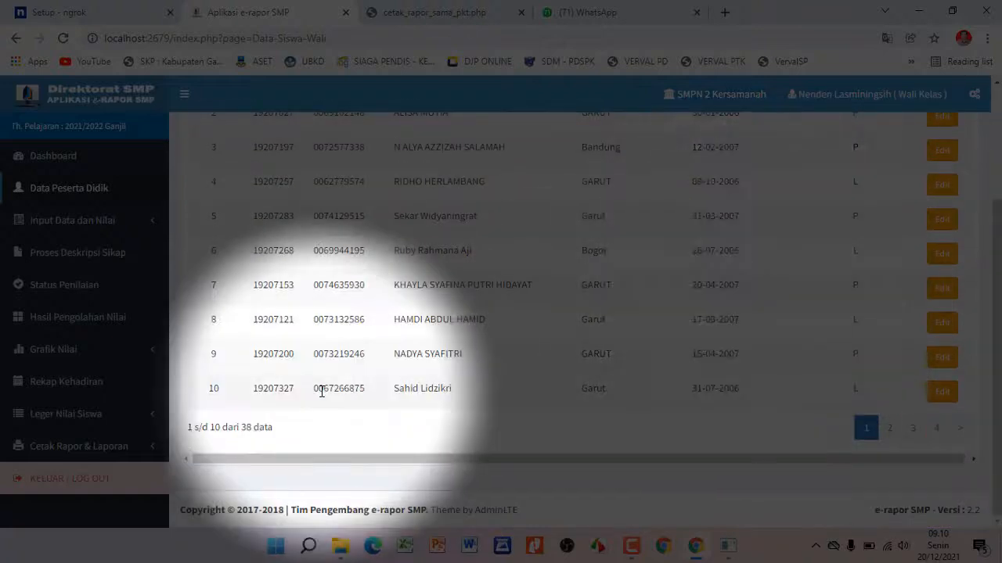
pyautogui.click(936, 427)
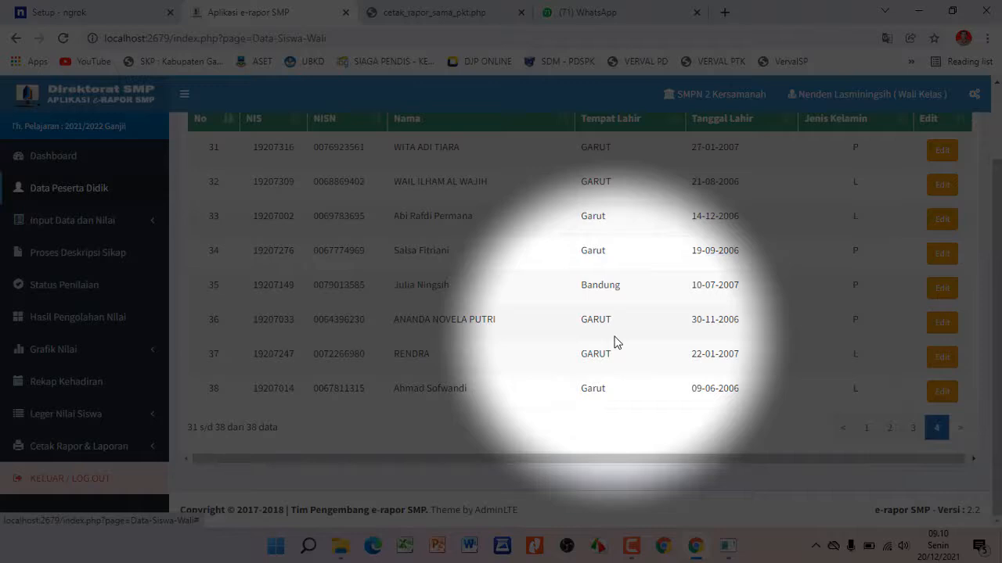
pyautogui.scroll(2, 624, 345)
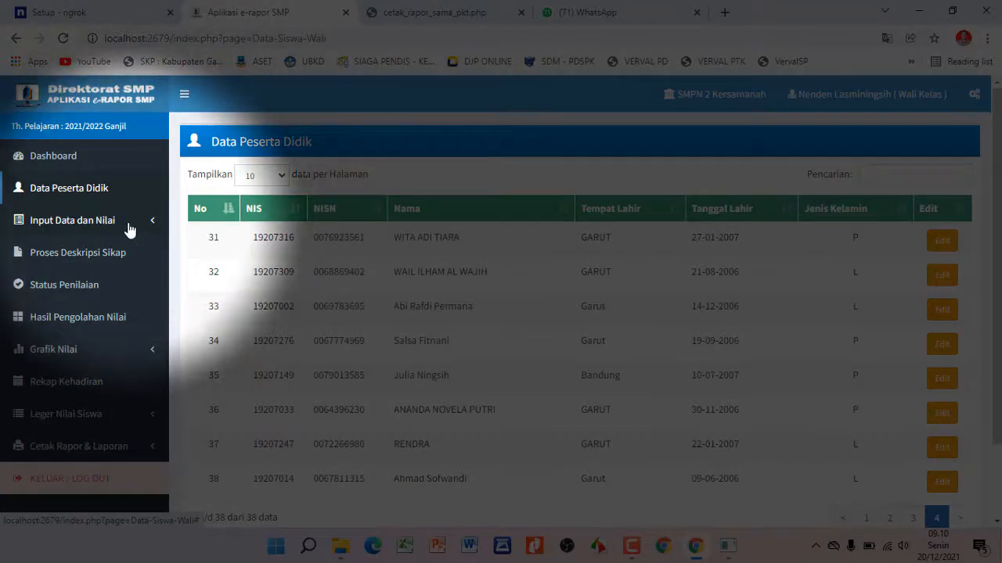
pyautogui.click(132, 227)
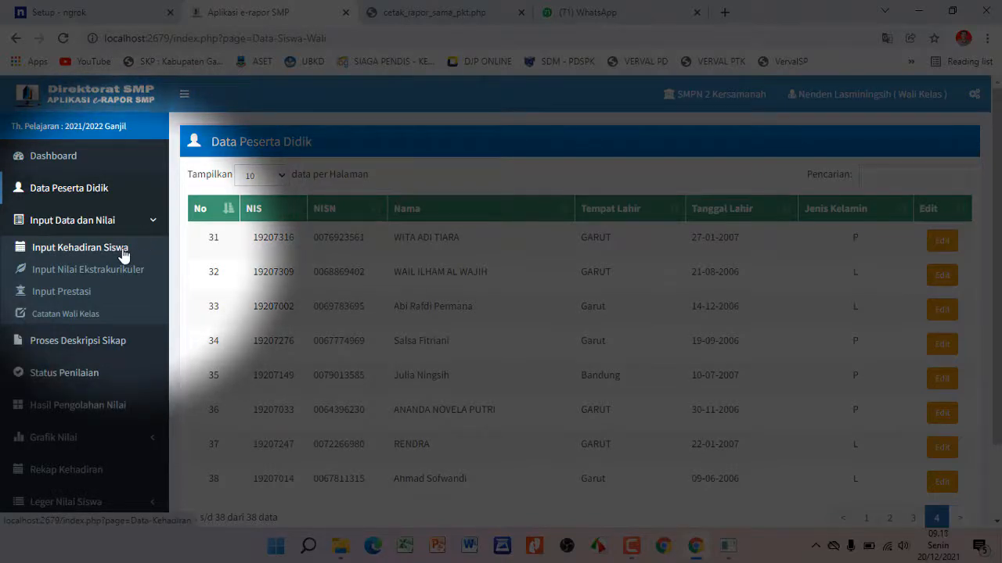
# Open class 9A's attendance entry and keep the first student's Sakit and Izin at '-'
pyautogui.click(123, 250)
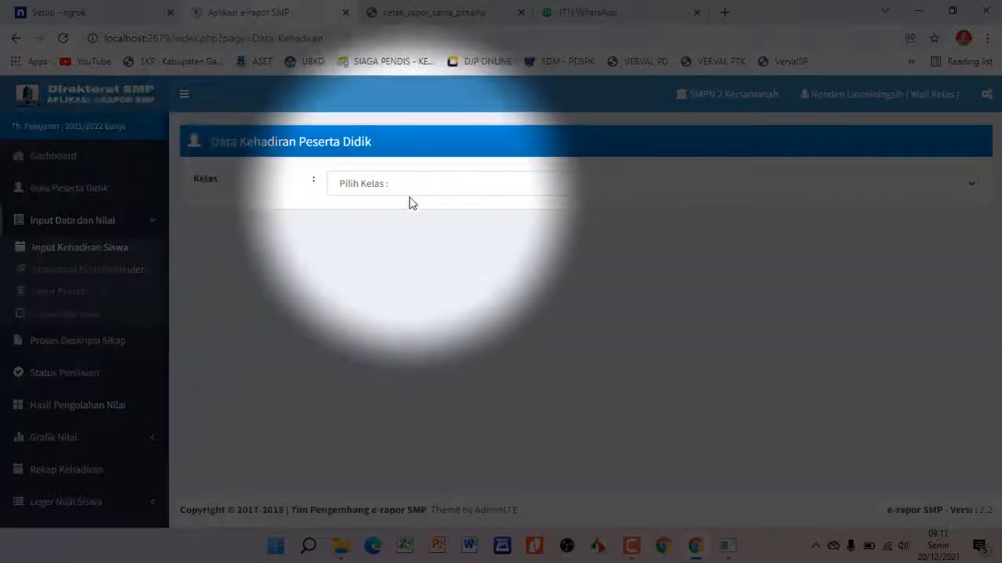
pyautogui.click(410, 188)
pyautogui.click(387, 220)
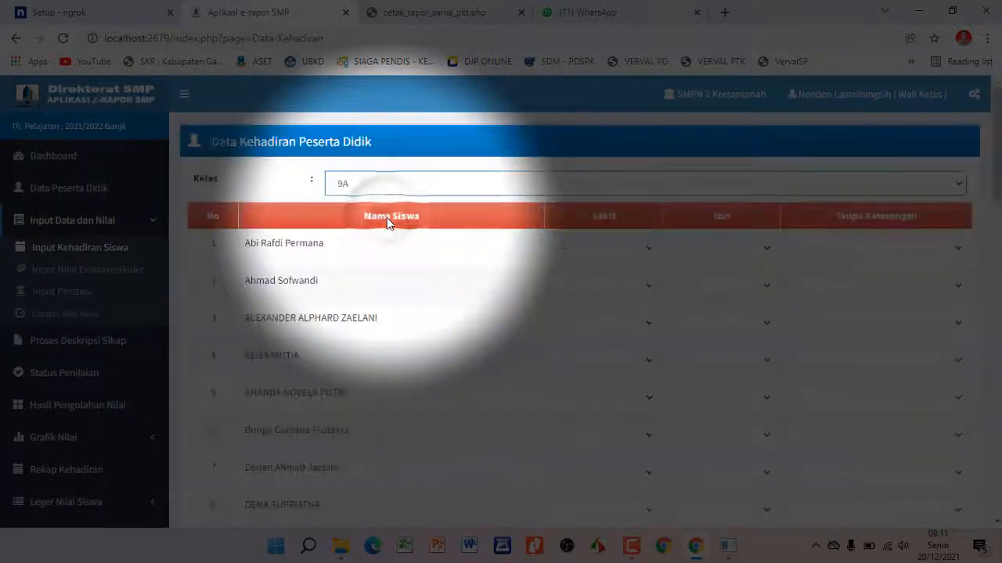
pyautogui.click(642, 248)
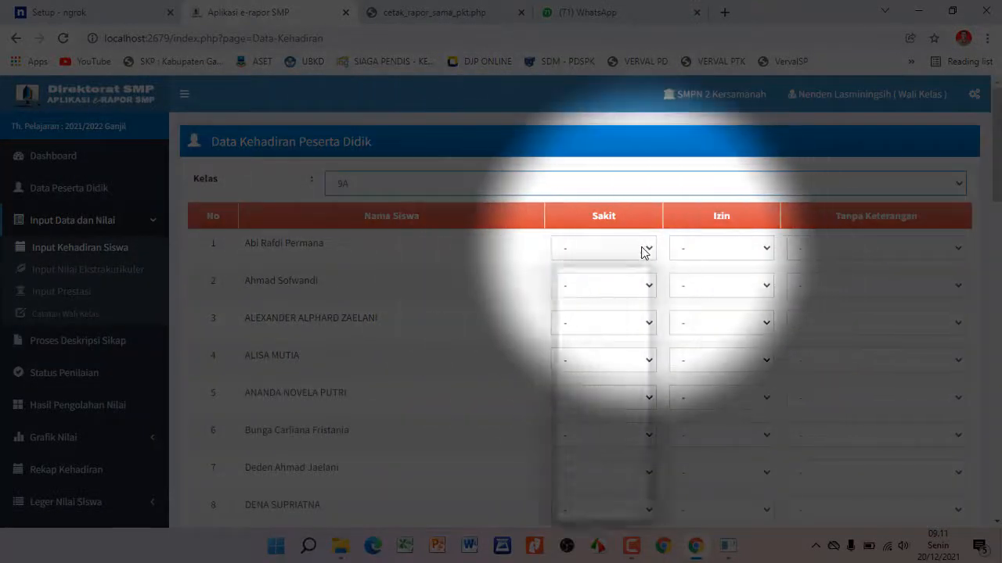
pyautogui.click(704, 248)
pyautogui.click(765, 249)
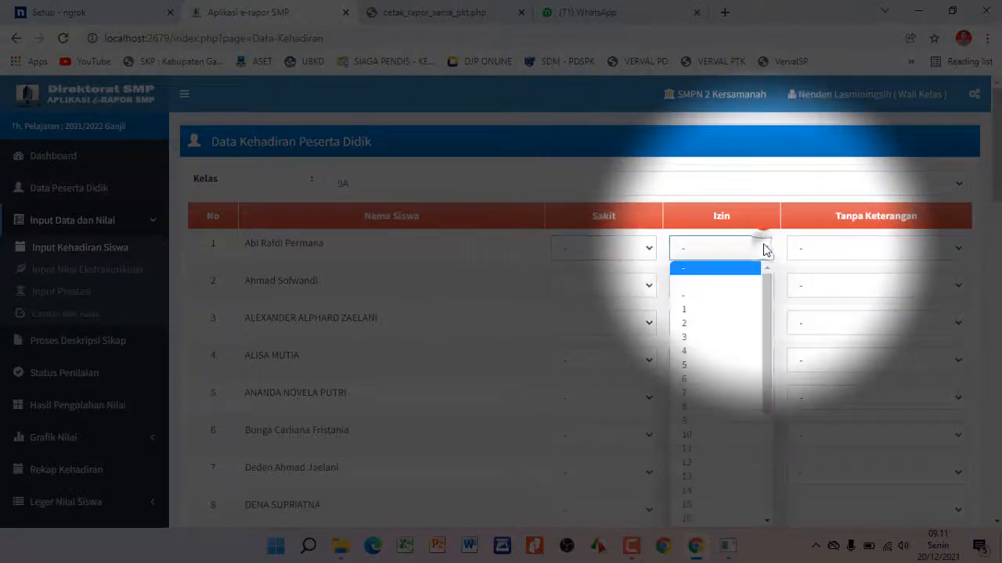
pyautogui.click(764, 249)
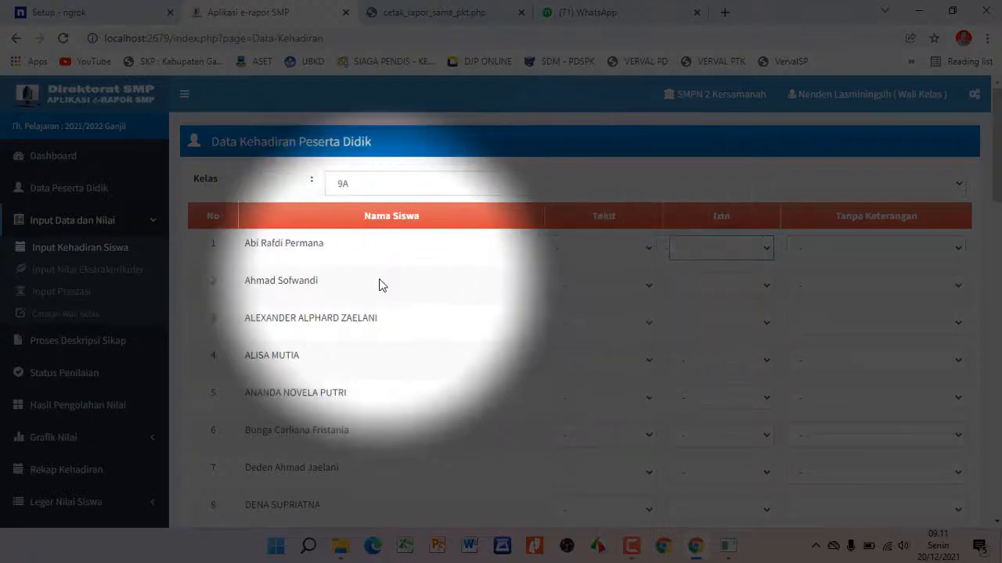
pyautogui.click(112, 271)
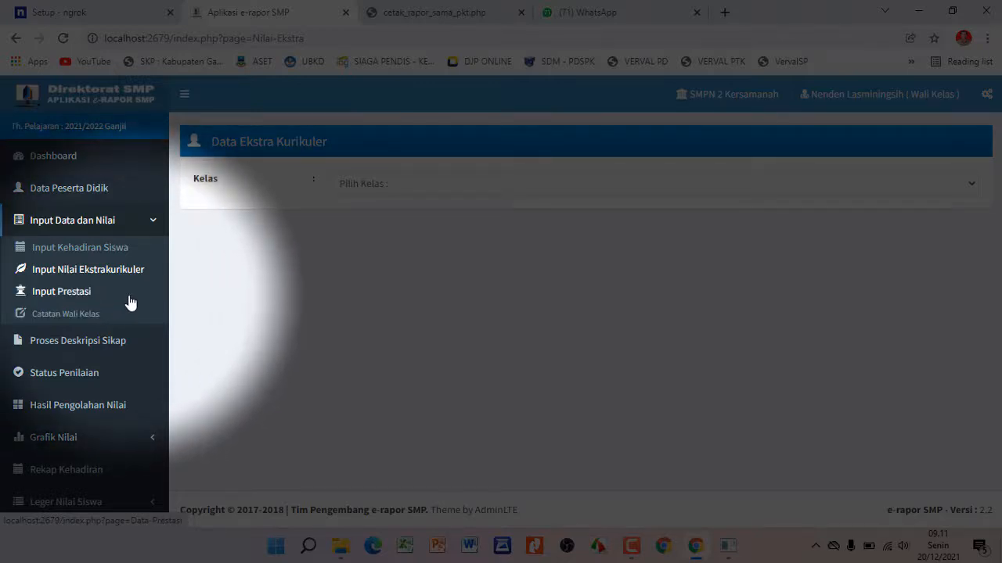
# Open Input Prestasi and list class 9A's achievements table
pyautogui.click(82, 294)
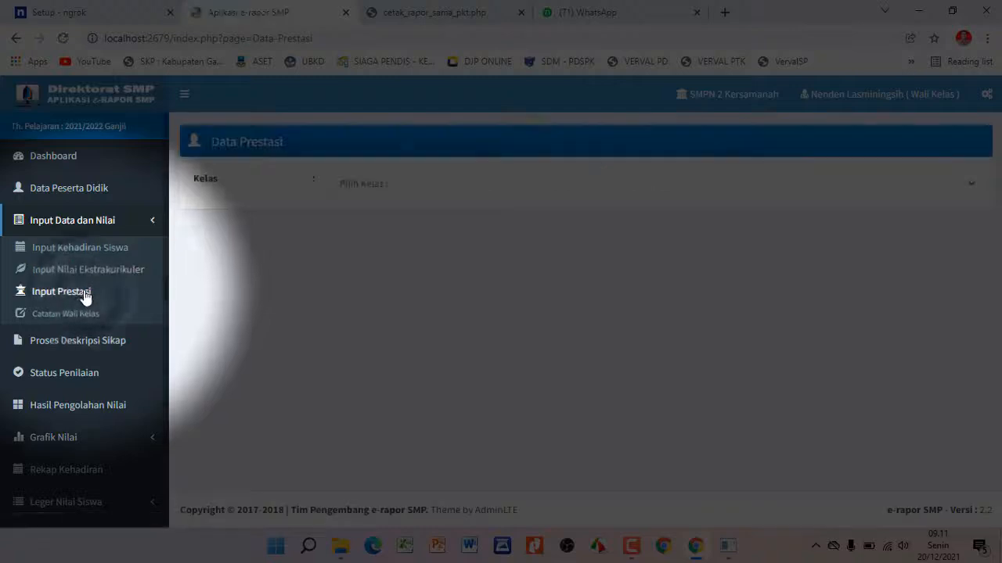
pyautogui.click(417, 183)
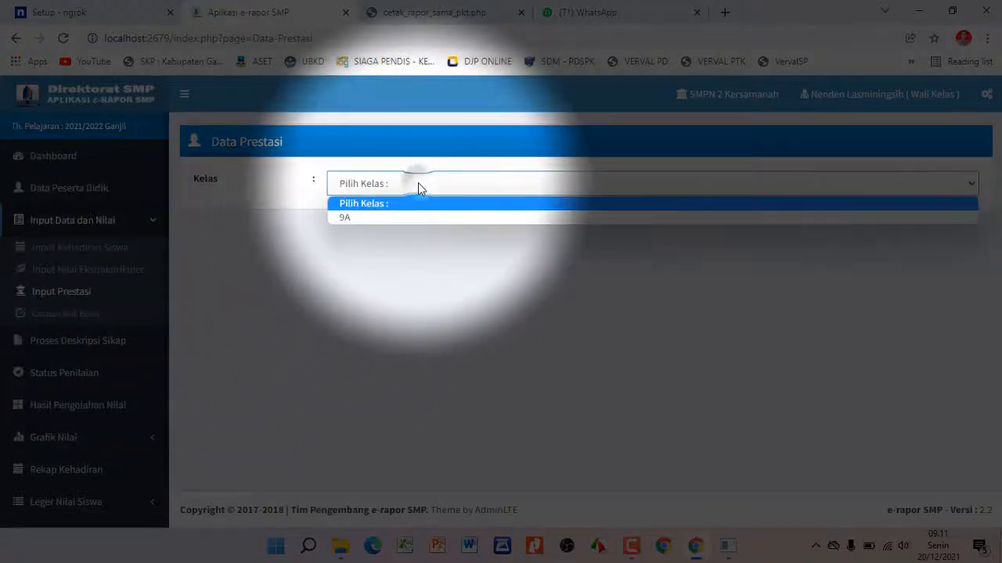
pyautogui.click(418, 185)
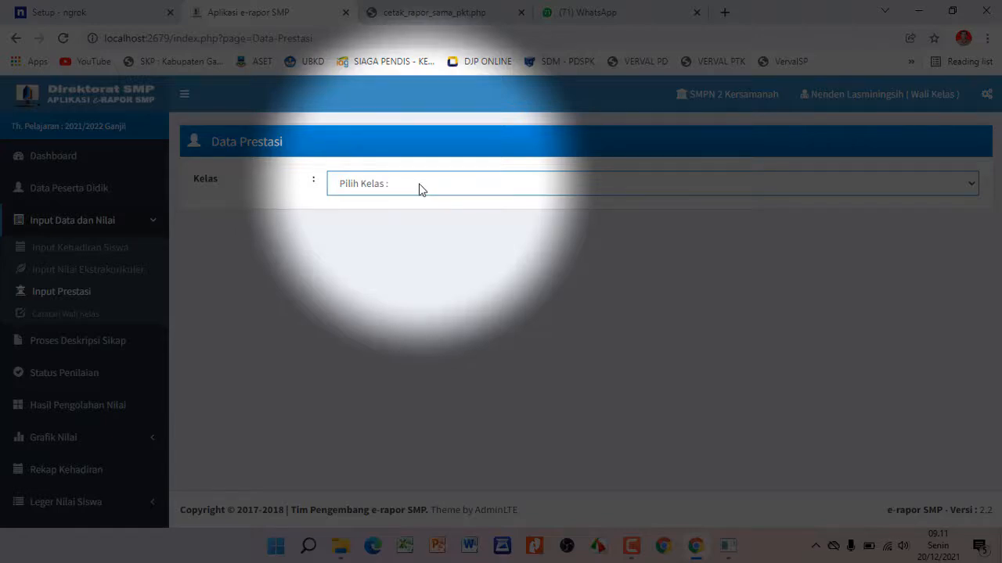
pyautogui.click(419, 188)
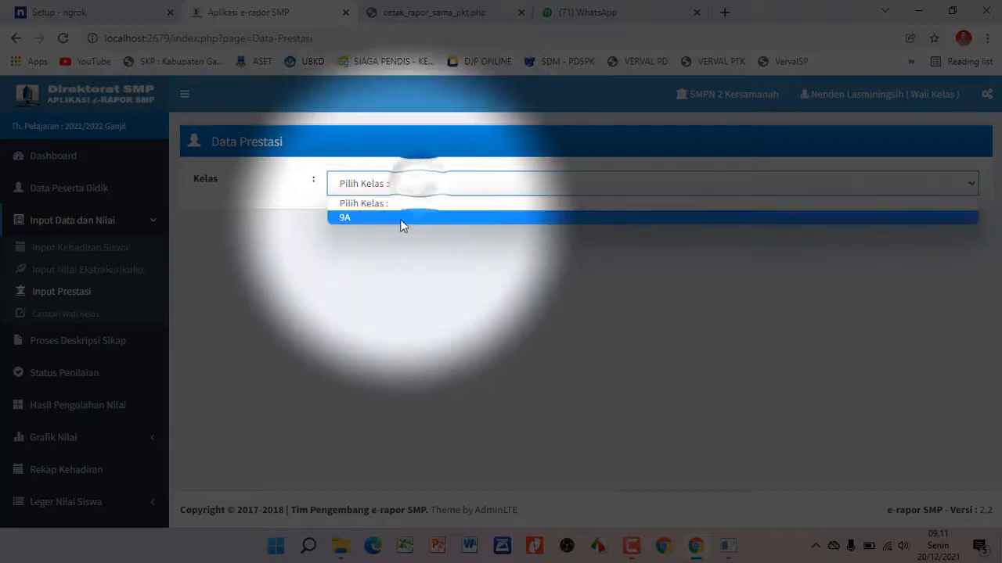
pyautogui.click(400, 220)
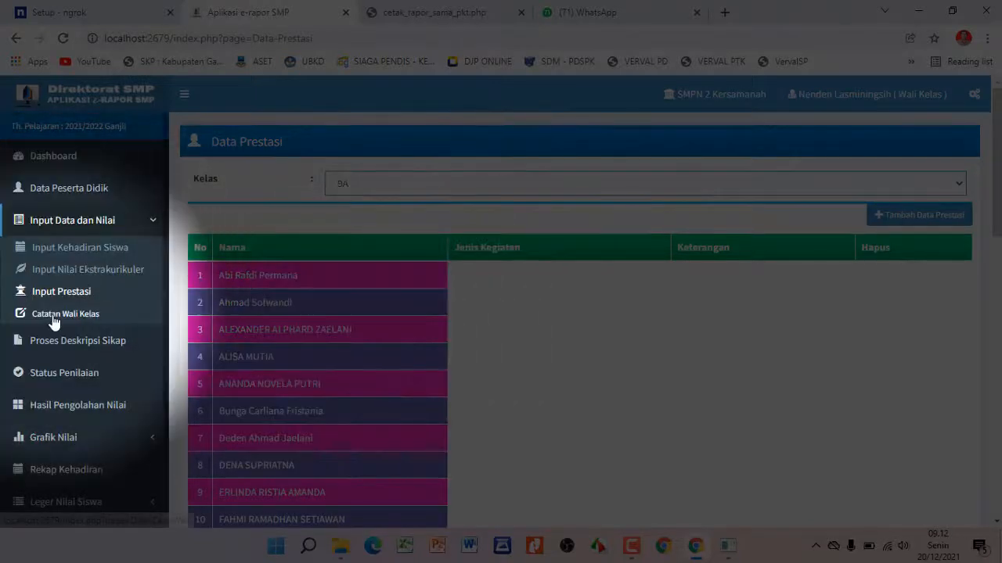
pyautogui.click(51, 314)
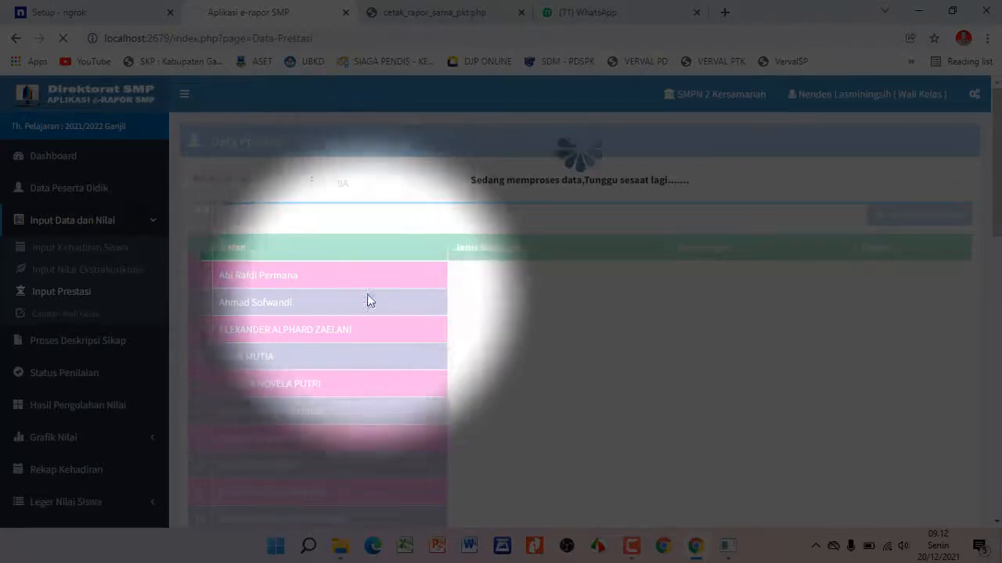
# Open Catatan Wali Kelas for class 9A and delete the first student's leftover note text
pyautogui.click(99, 314)
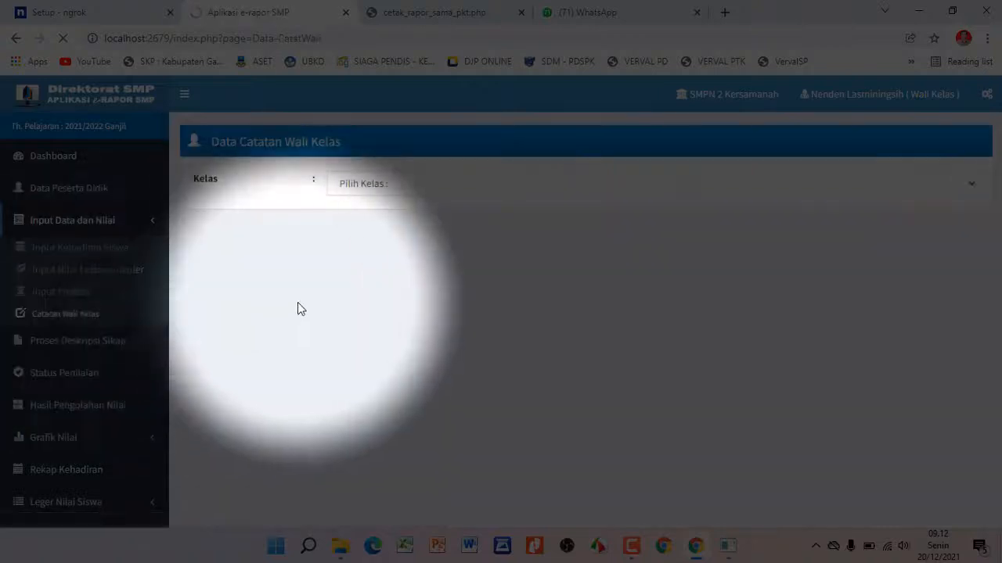
pyautogui.click(434, 185)
pyautogui.click(428, 218)
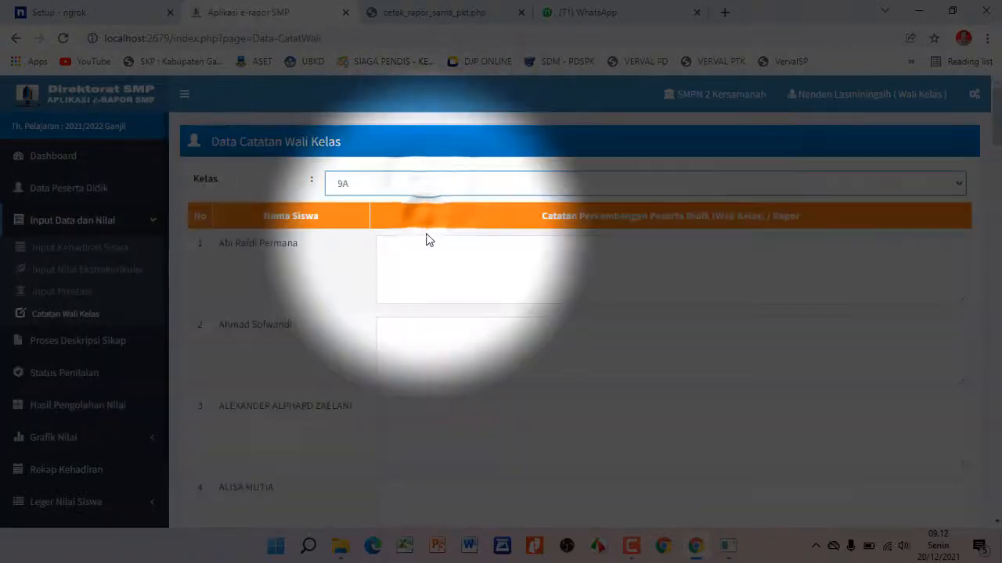
pyautogui.click(457, 259)
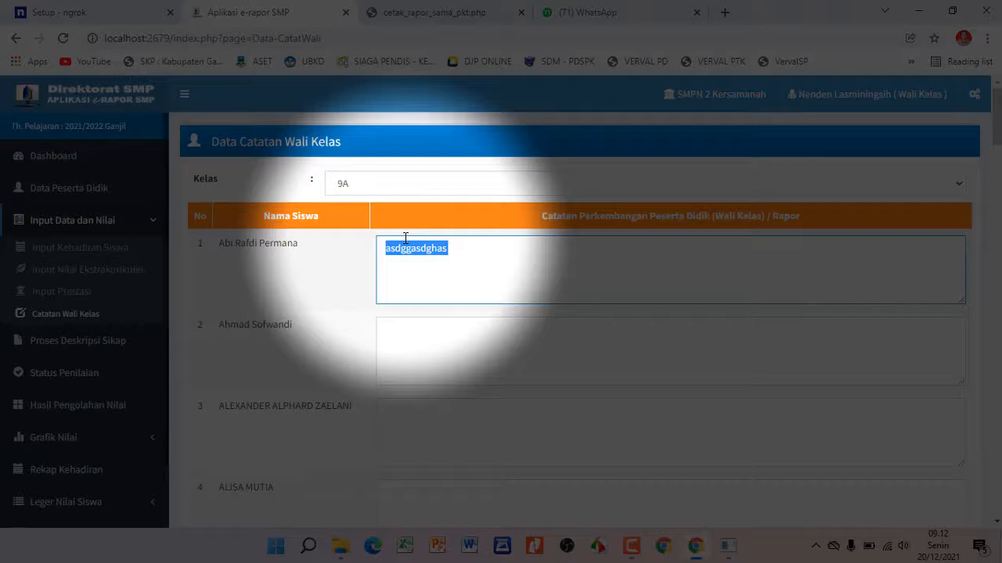
pyautogui.press('BackSpace')
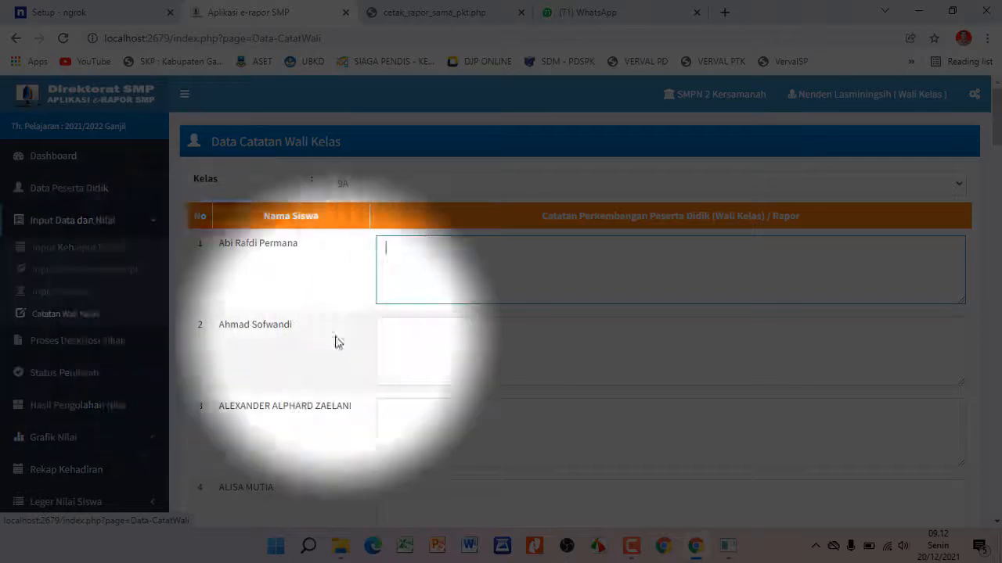
# Scroll down the notes list and return to the Input Kehadiran Siswa page
pyautogui.scroll(-4, 641, 331)
pyautogui.scroll(-10, 659, 337)
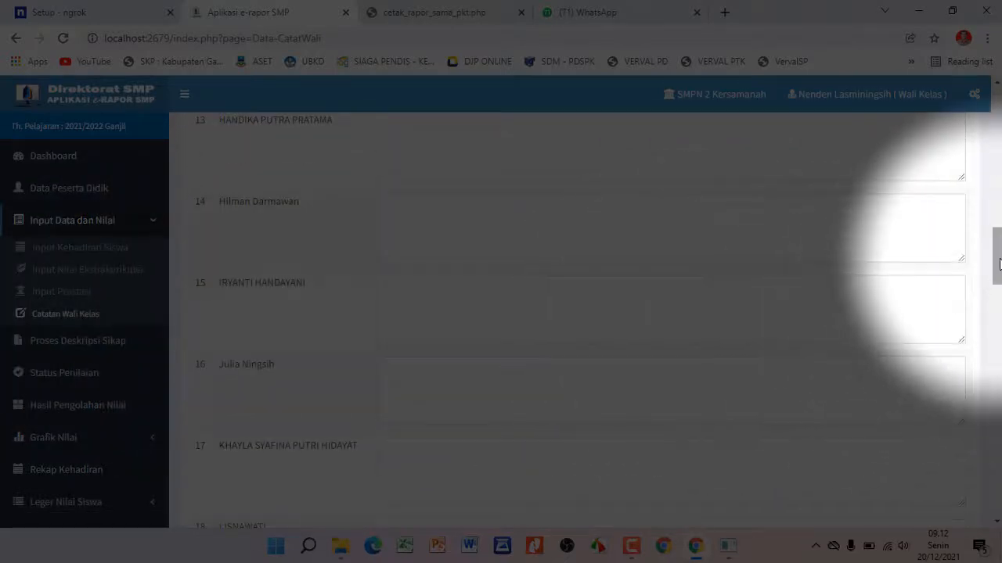
pyautogui.moveTo(992, 238); pyautogui.dragTo(992, 516)
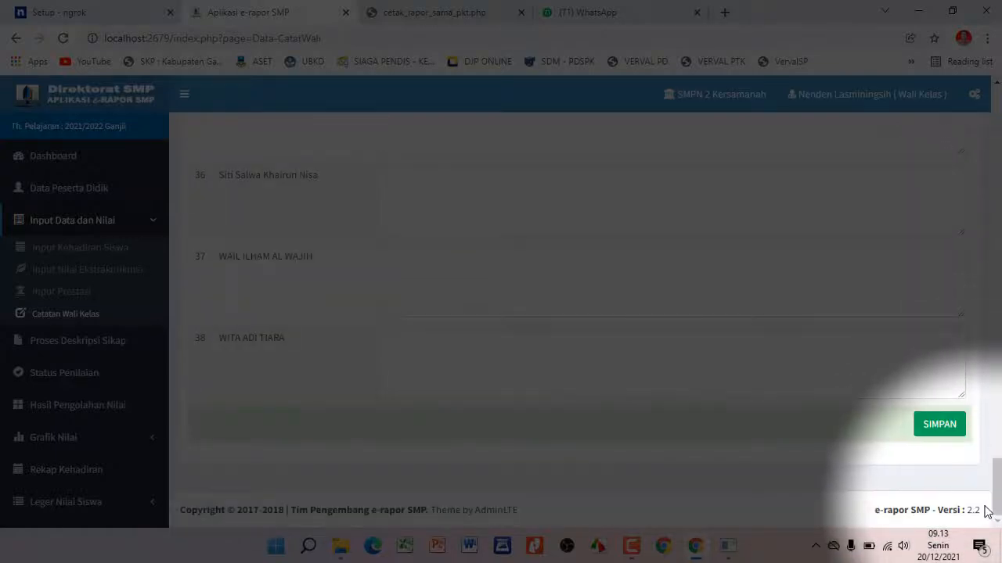
pyautogui.moveTo(885, 393)
pyautogui.mouseDown()
pyautogui.moveTo(935, 402)
pyautogui.moveTo(986, 452)
pyautogui.mouseUp()
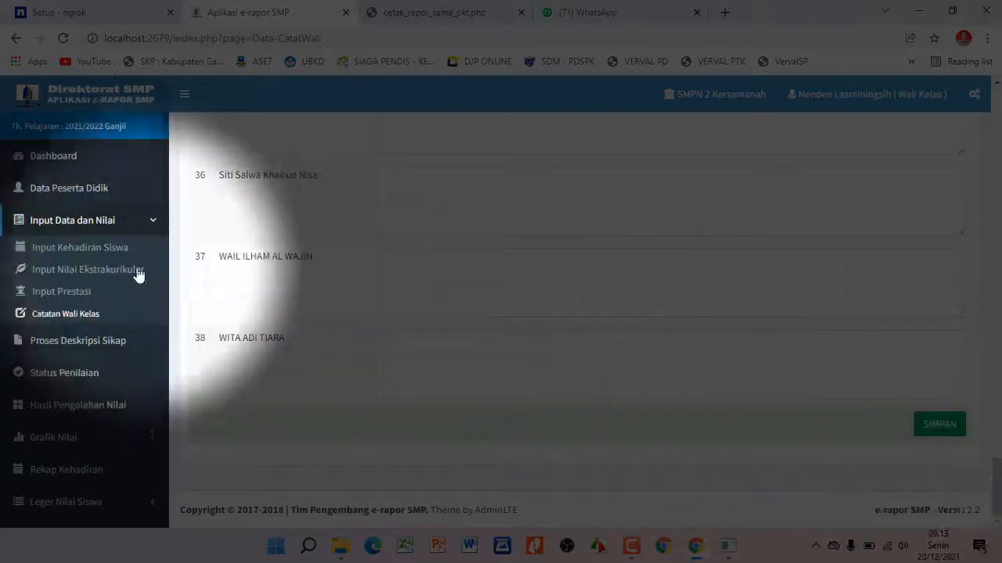
pyautogui.click(117, 250)
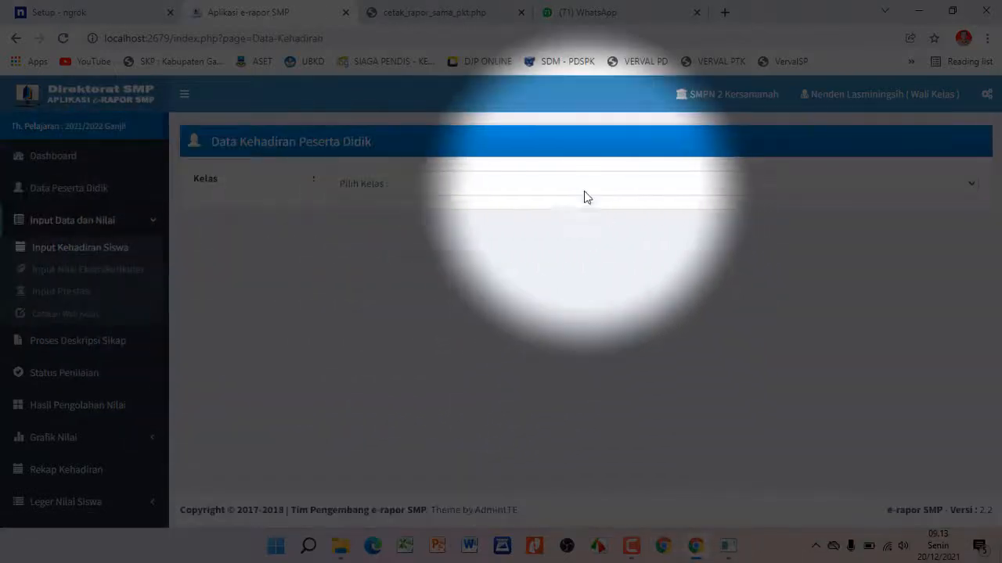
# Load class 9A's attendance table and scroll down to student 38, all values still blank
pyautogui.click(586, 188)
pyautogui.click(588, 217)
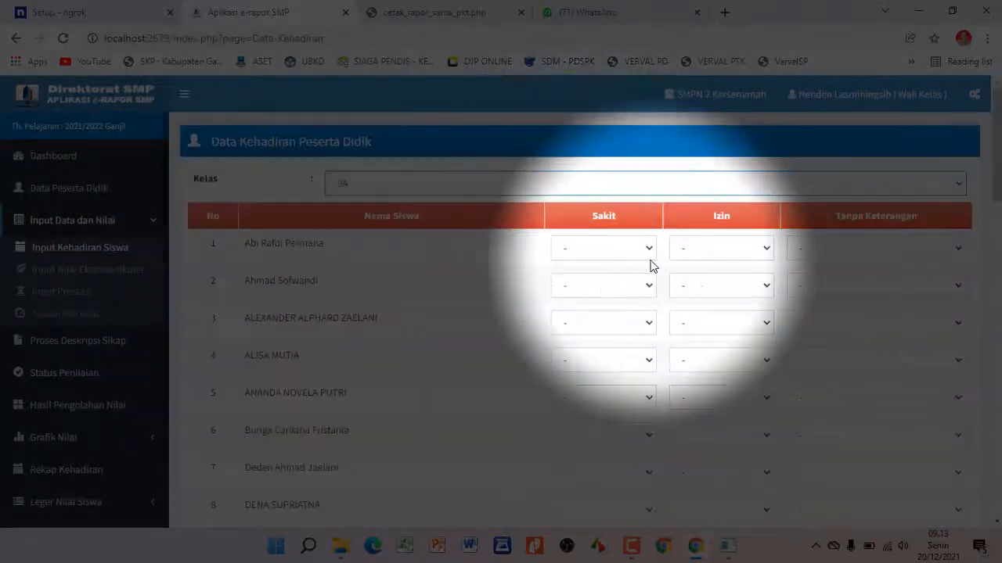
pyautogui.moveTo(999, 195); pyautogui.dragTo(970, 485)
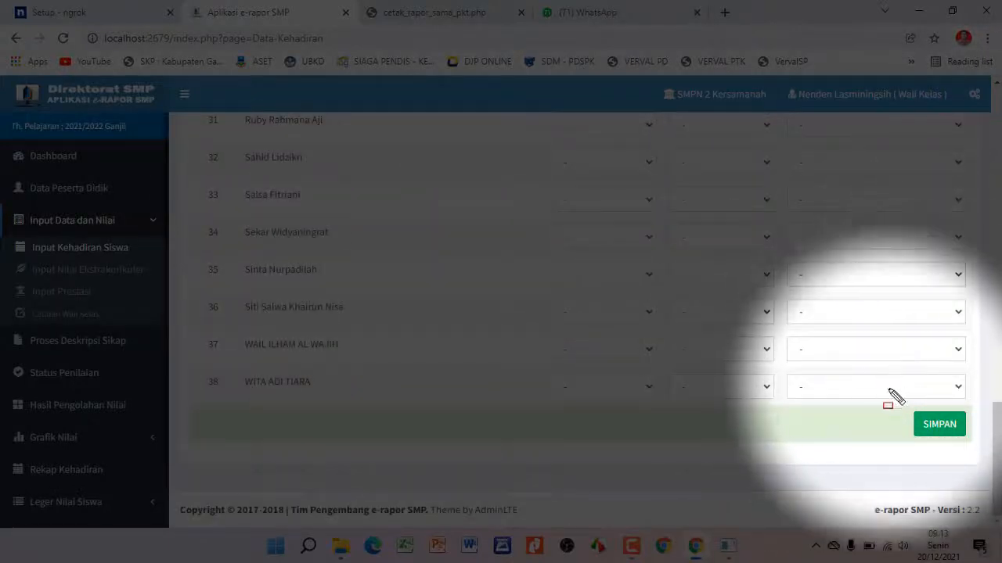
pyautogui.moveTo(899, 392); pyautogui.dragTo(976, 457)
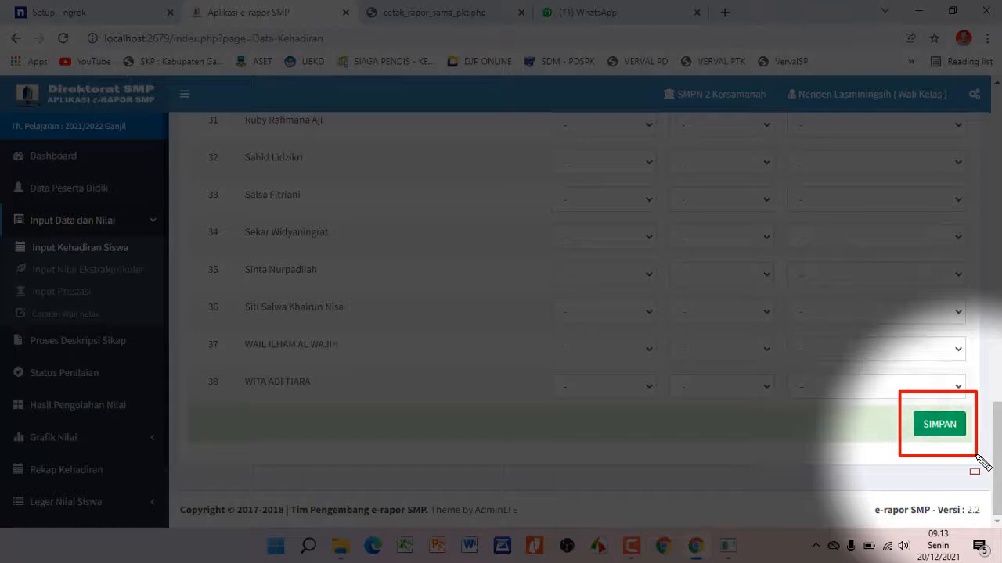
pyautogui.press('Escape')
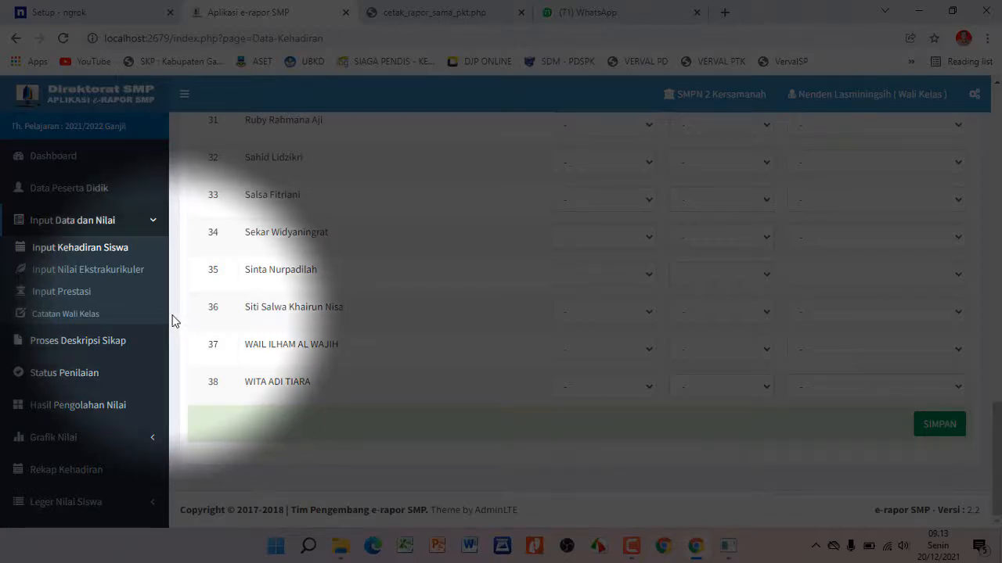
# Check the report card PDF and confirm its attitude predicates are still empty
pyautogui.click(373, 16)
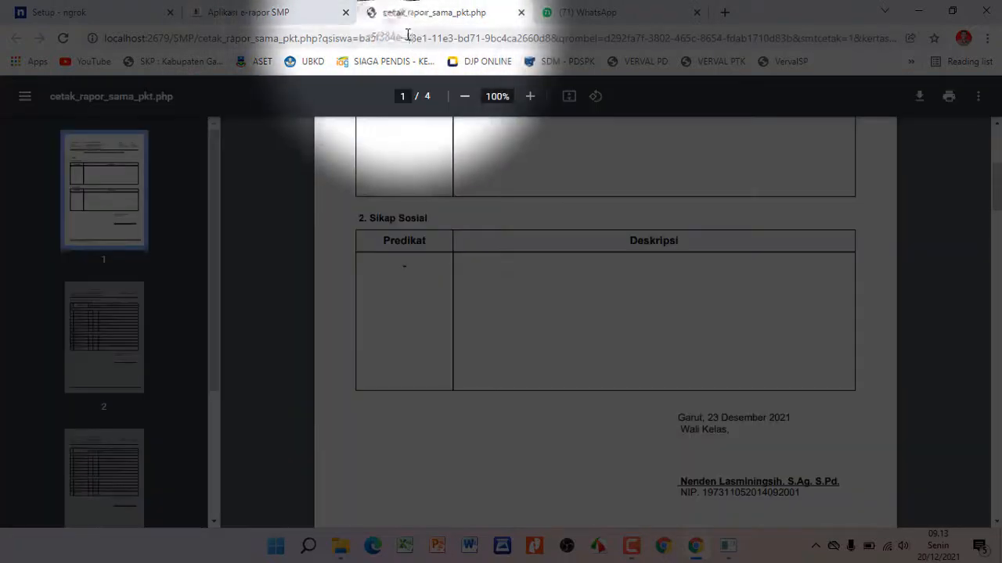
pyautogui.scroll(2, 603, 269)
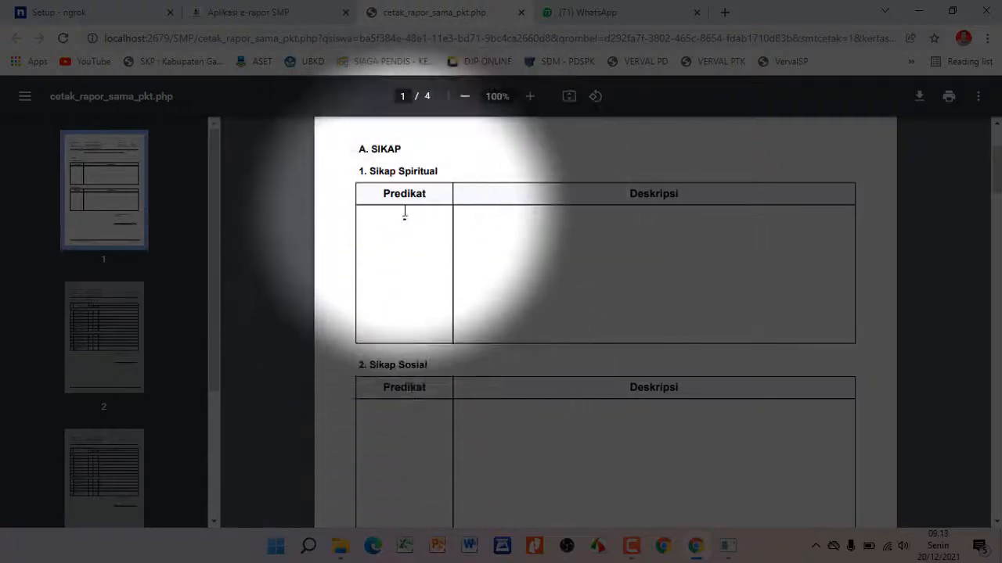
pyautogui.click(251, 19)
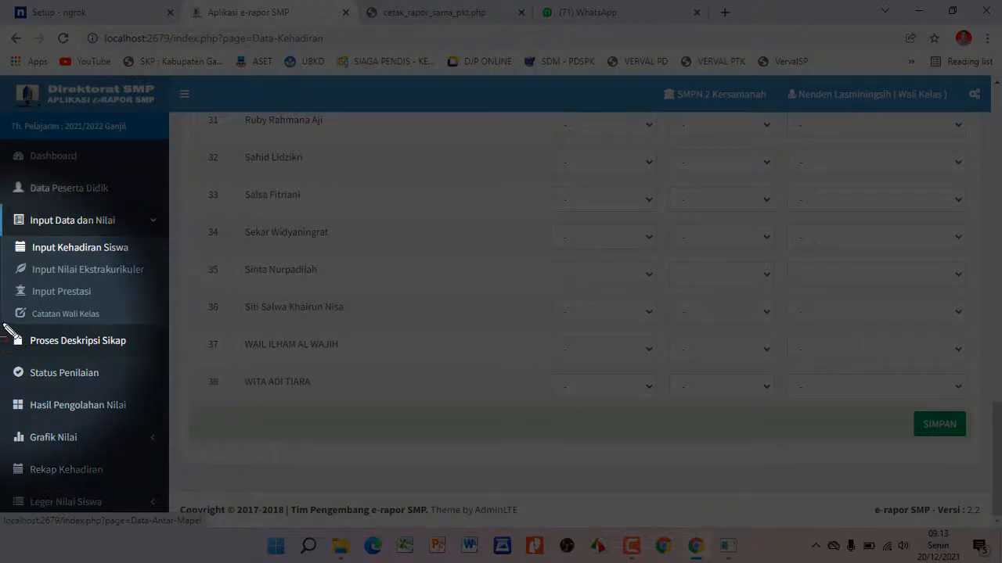
pyautogui.moveTo(3, 324); pyautogui.dragTo(157, 357)
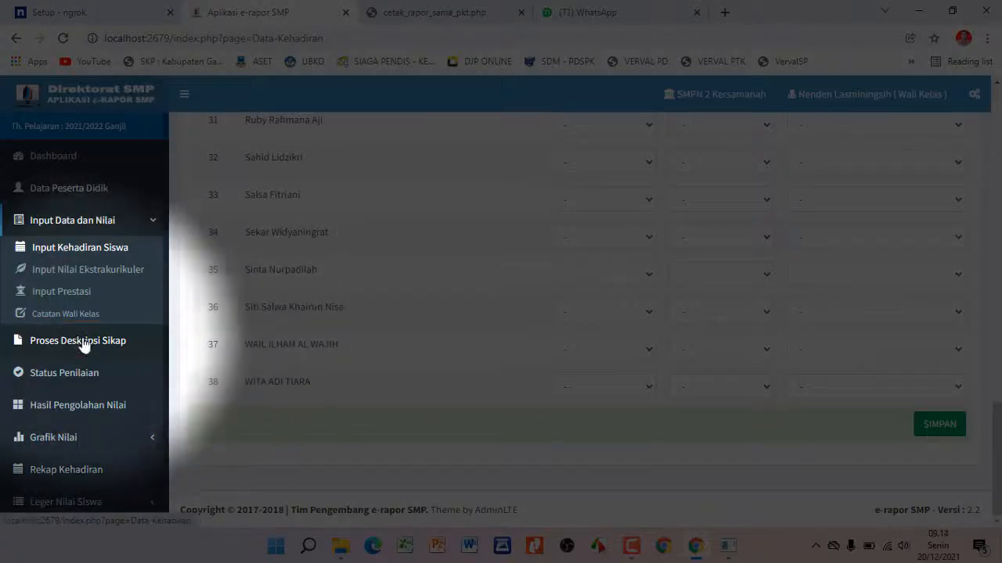
# Recheck the PDF, then open the Proses Deskripsi Sikap page in e-Rapor
pyautogui.click(435, 12)
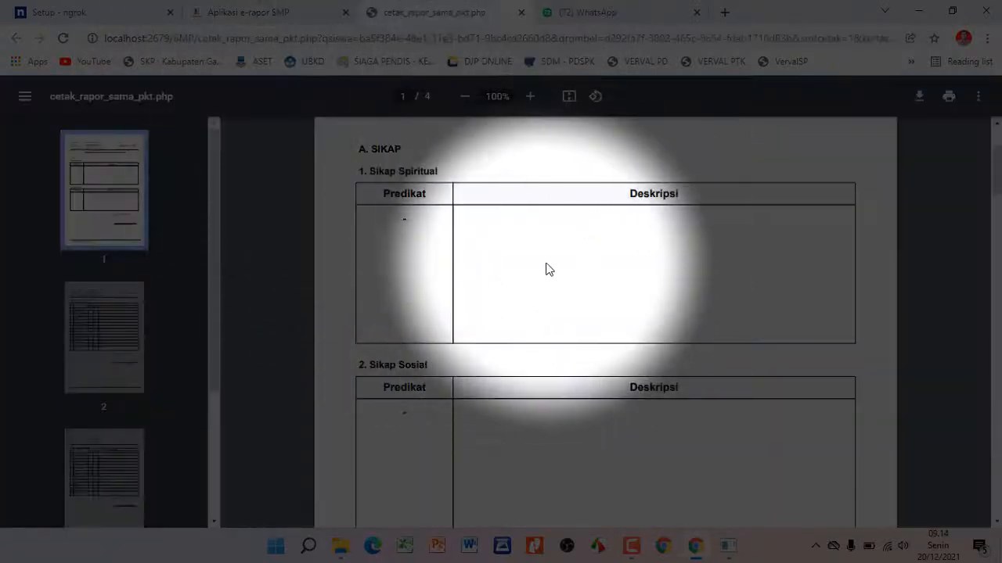
pyautogui.click(261, 12)
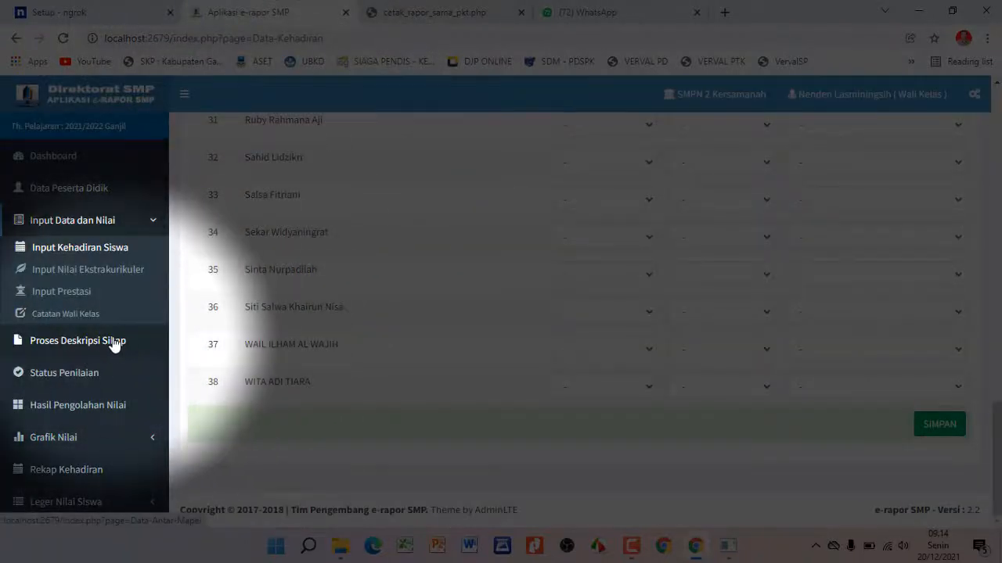
pyautogui.click(114, 342)
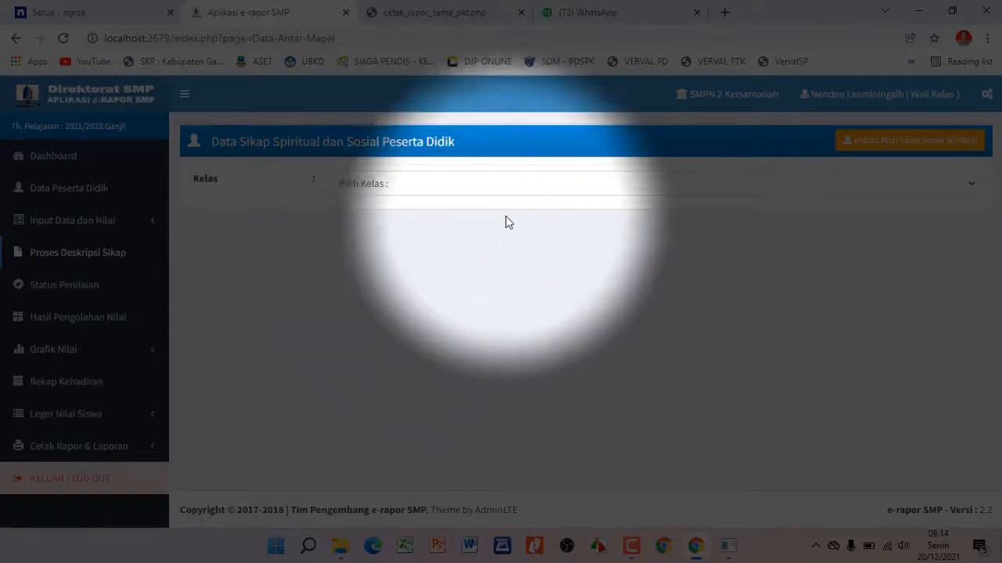
# Choose class 9A and fill in spiritual and social attitude descriptions, grading social attitude B
pyautogui.click(464, 184)
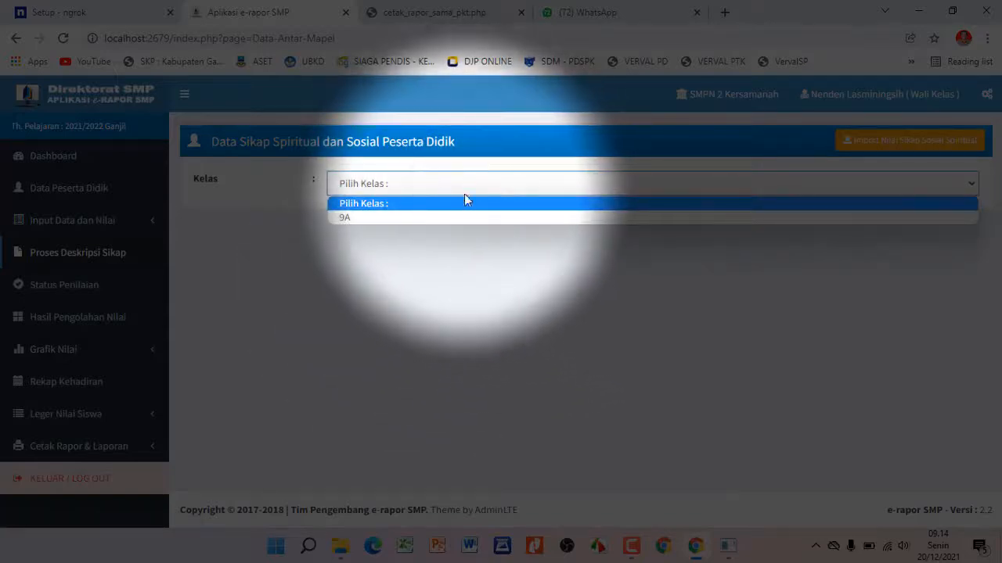
pyautogui.click(452, 217)
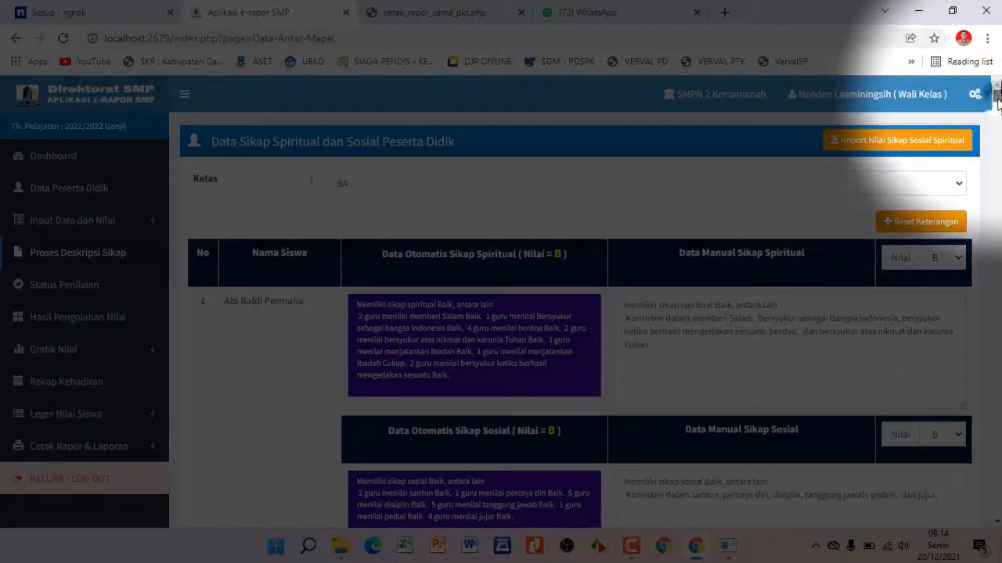
pyautogui.moveTo(997, 99); pyautogui.dragTo(871, 212)
pyautogui.scroll(-5, 877, 219)
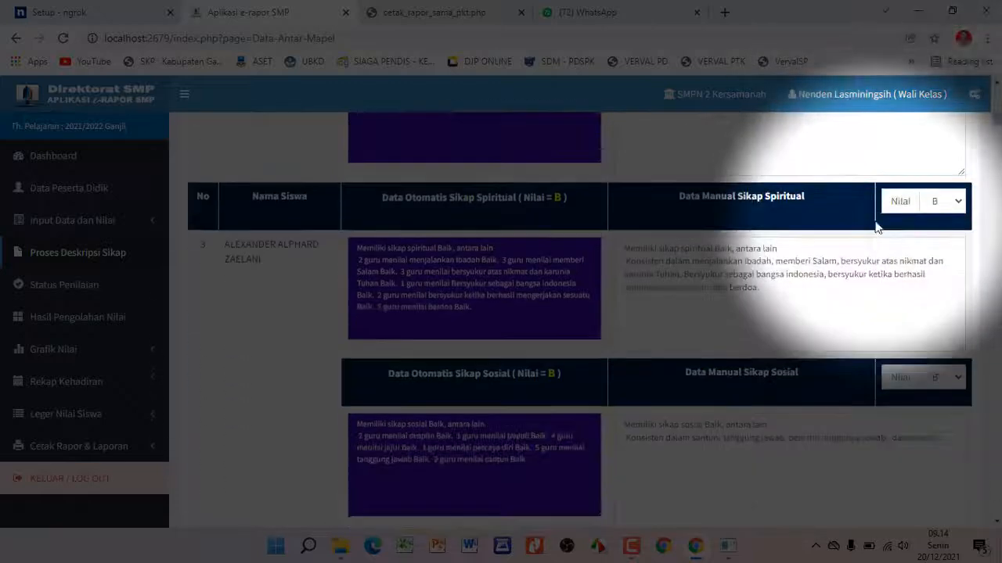
pyautogui.moveTo(997, 122); pyautogui.dragTo(996, 509)
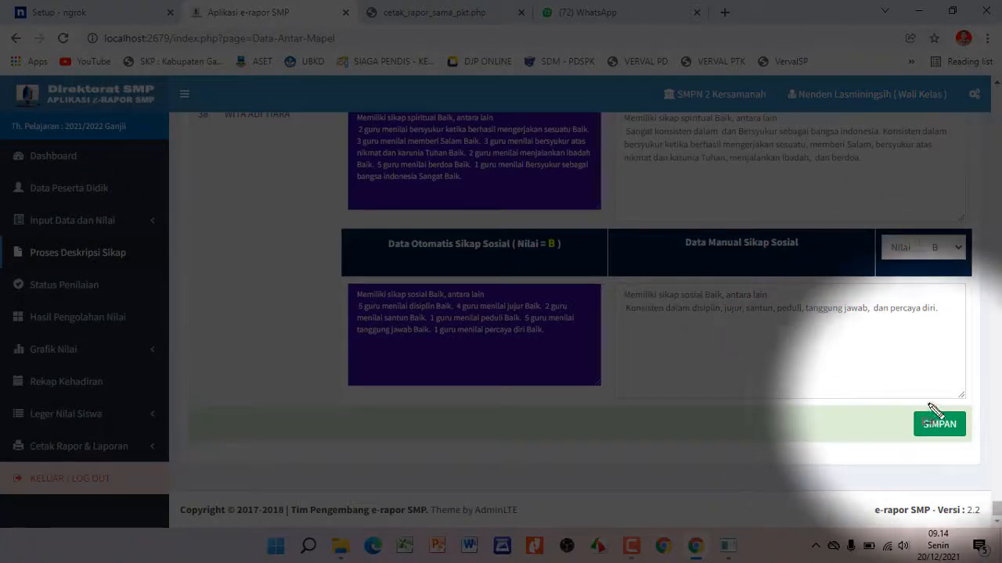
pyautogui.moveTo(960, 404); pyautogui.dragTo(978, 454)
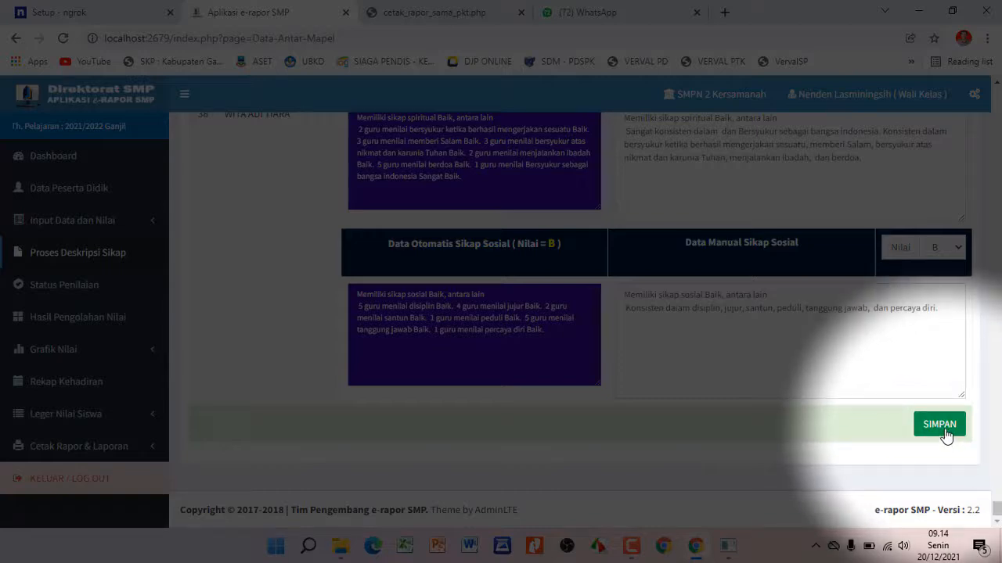
# Save with SIMPAN and acknowledge the 'Data Deskripsi Berhasil Ditambah' alert
pyautogui.click(943, 430)
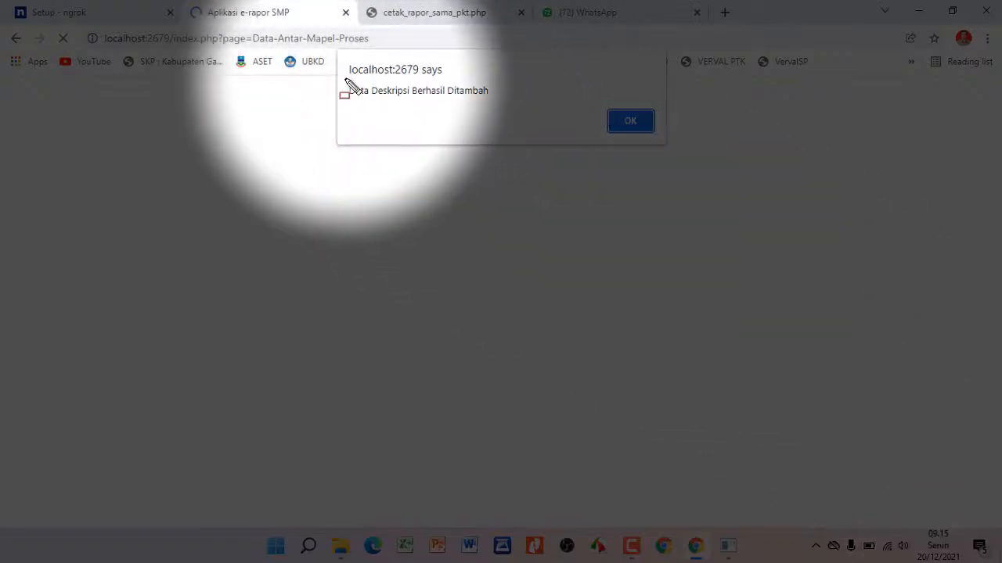
pyautogui.moveTo(341, 80); pyautogui.dragTo(515, 113)
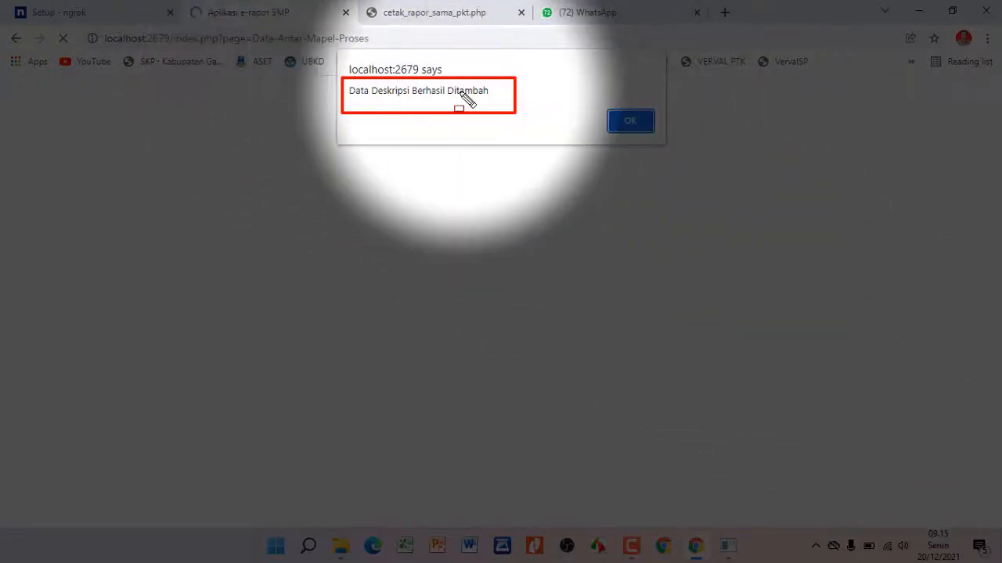
pyautogui.moveTo(599, 95); pyautogui.dragTo(670, 151)
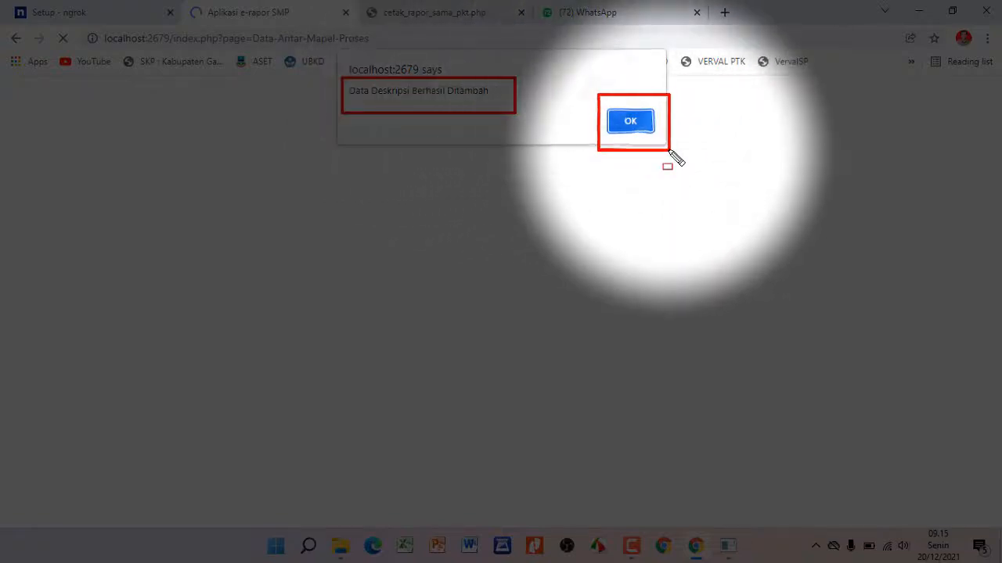
pyautogui.press('Escape')
pyautogui.click(636, 125)
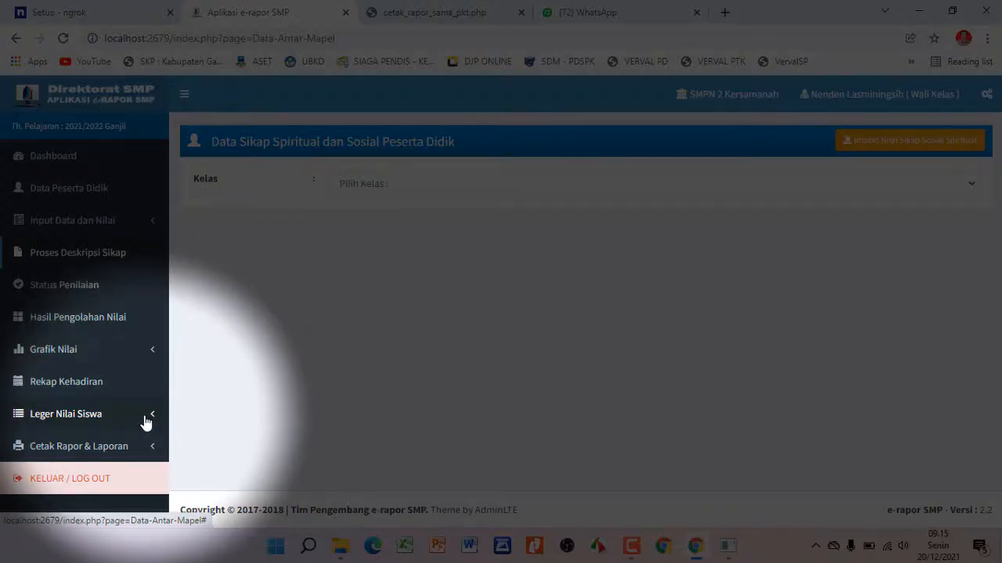
# Expand Cetak Rapor & Laporan in the sidebar and go to Cetak Rapor
pyautogui.click(146, 423)
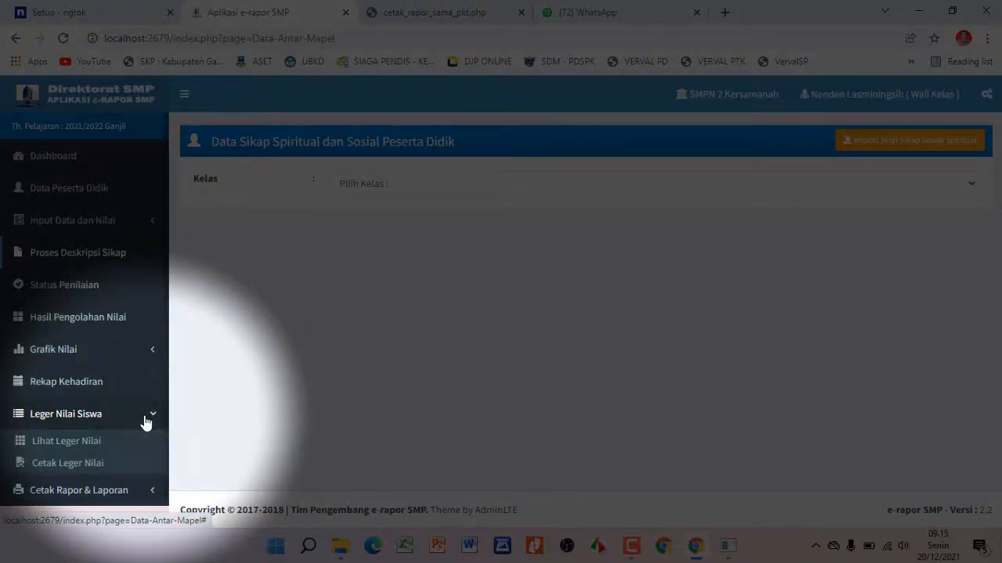
pyautogui.scroll(-1, 143, 423)
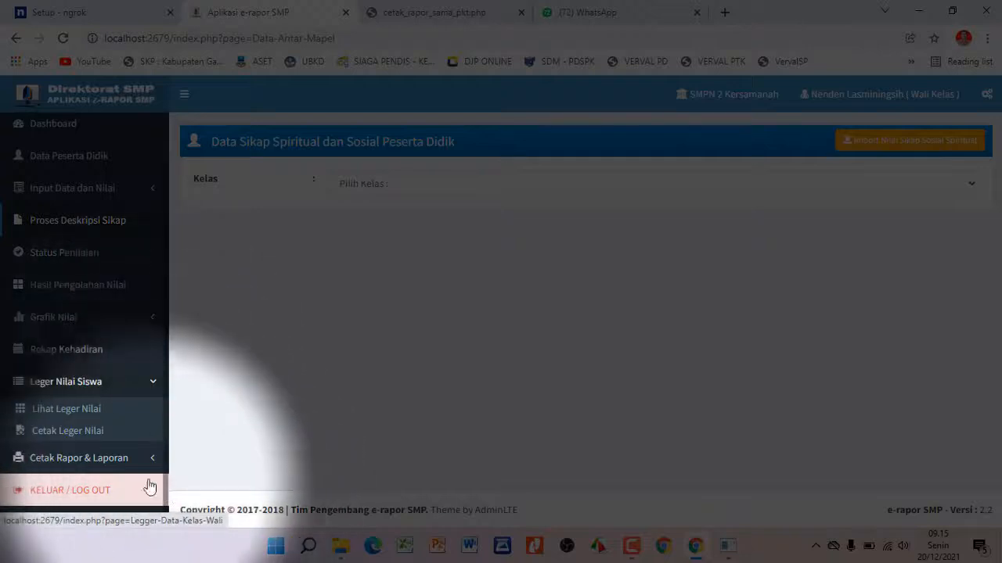
pyautogui.click(130, 460)
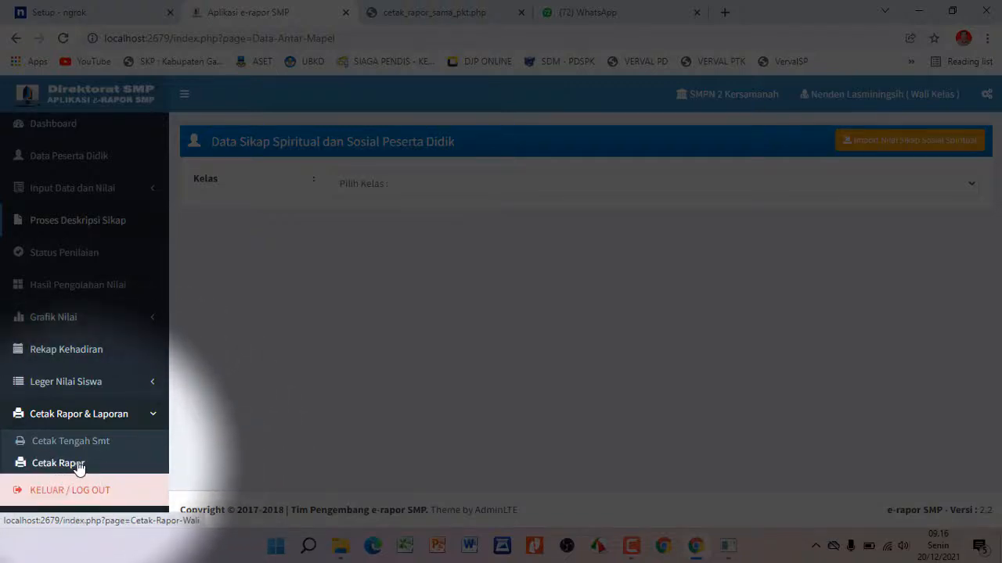
pyautogui.moveTo(5, 446); pyautogui.dragTo(125, 478)
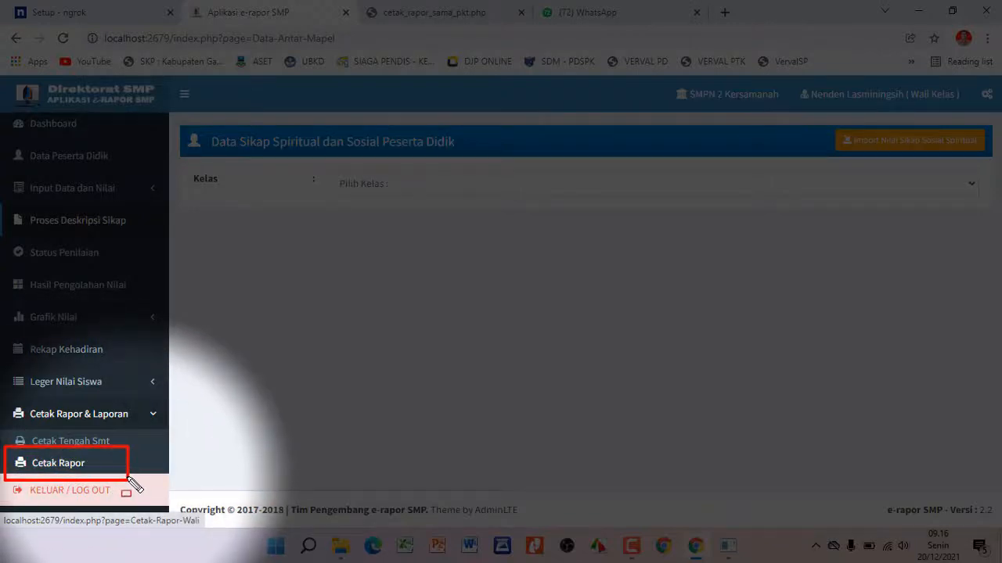
pyautogui.press('Escape')
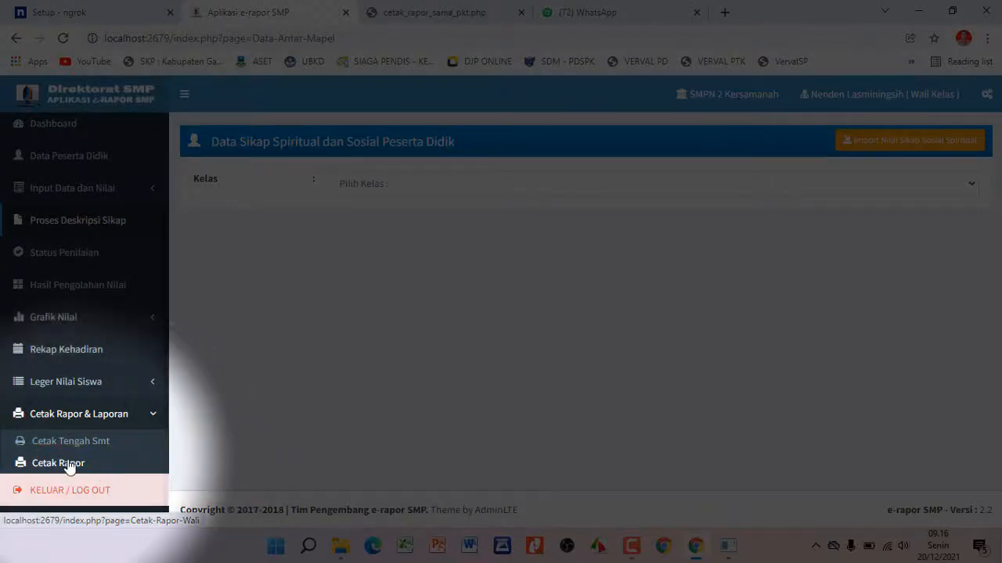
pyautogui.click(68, 464)
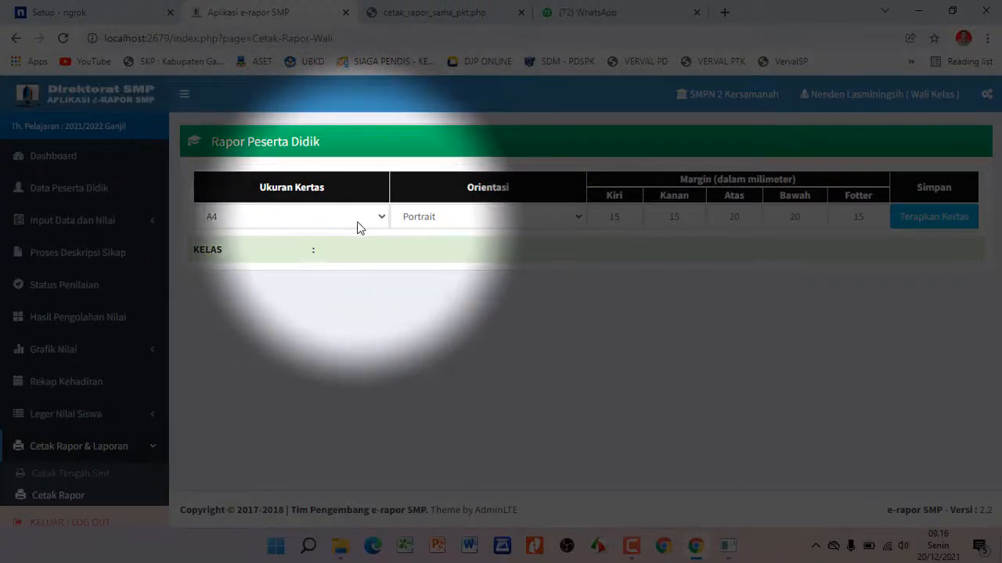
# Apply A4 paper size with Portrait orientation using Terapkan Kertas
pyautogui.click(357, 223)
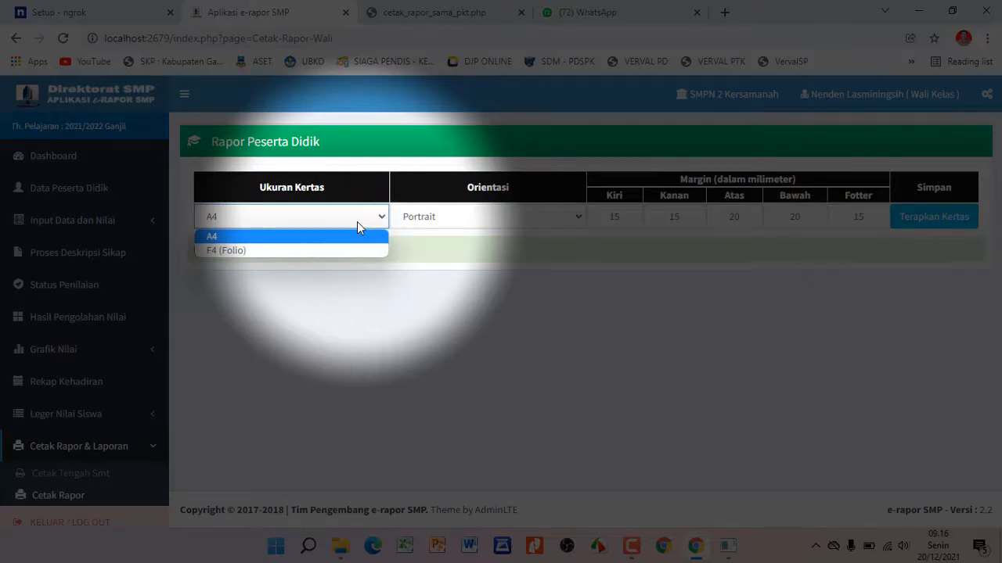
pyautogui.click(356, 221)
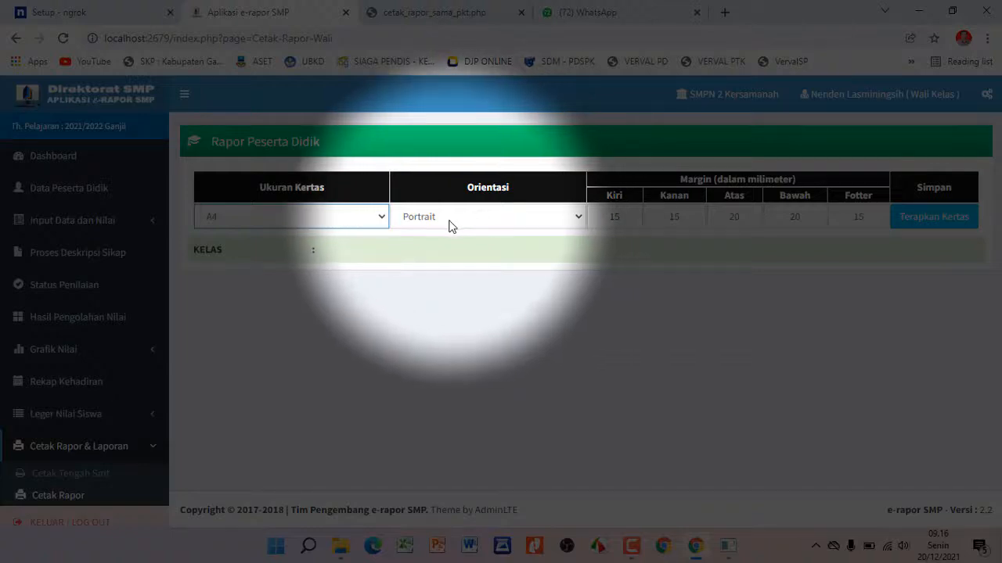
pyautogui.click(469, 222)
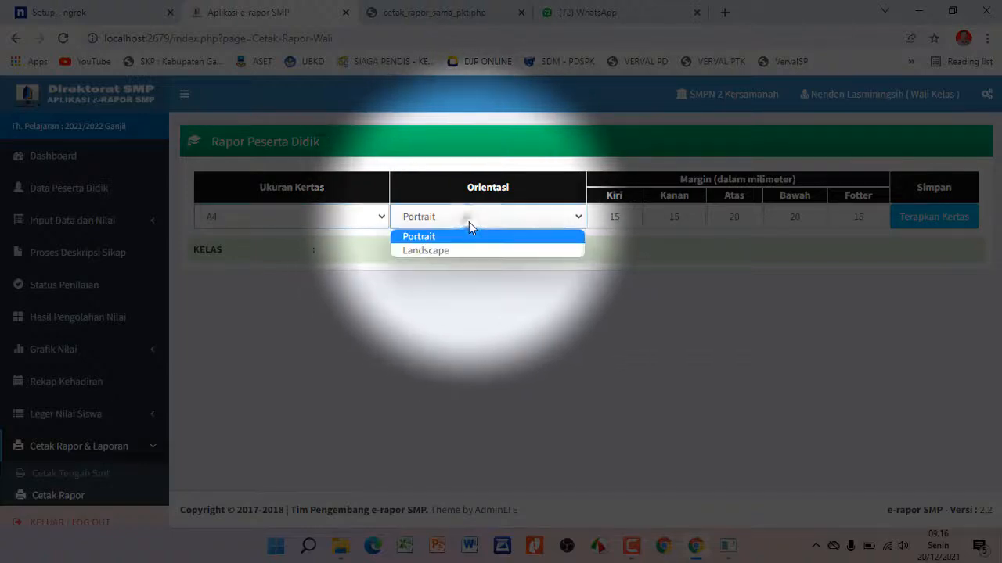
pyautogui.click(469, 222)
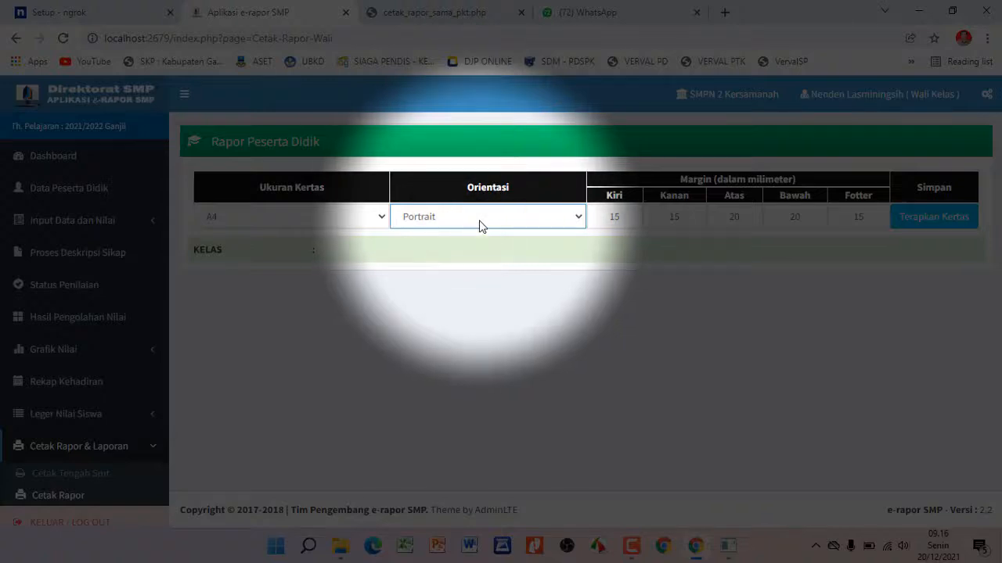
pyautogui.click(479, 225)
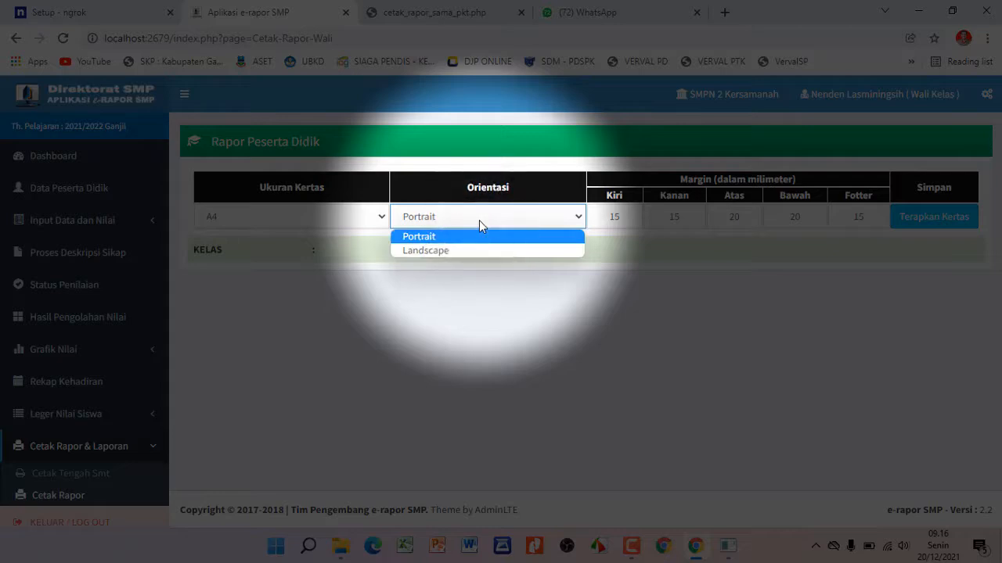
pyautogui.click(479, 220)
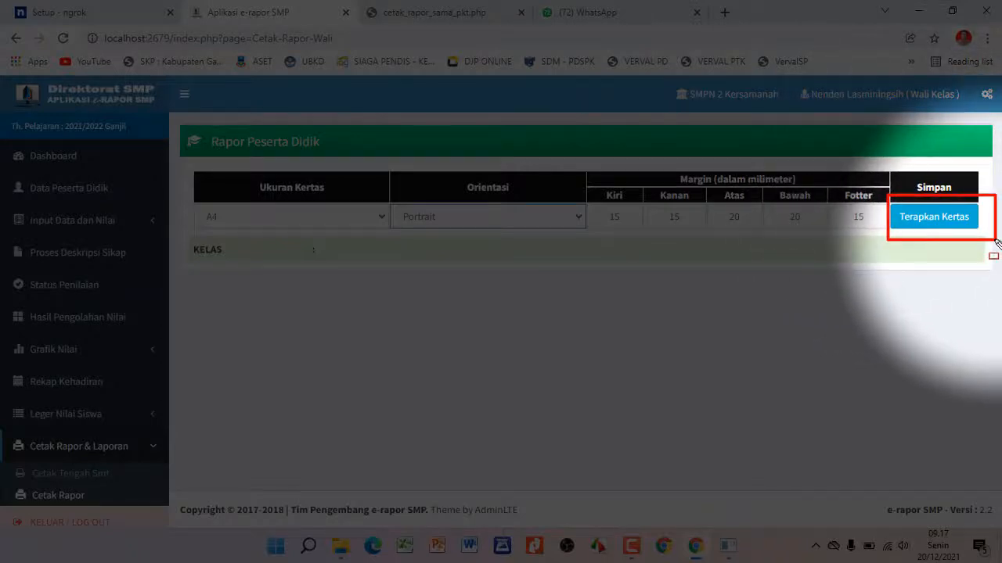
pyautogui.click(925, 216)
# Choose class 9A to list its students with their report options
pyautogui.click(787, 254)
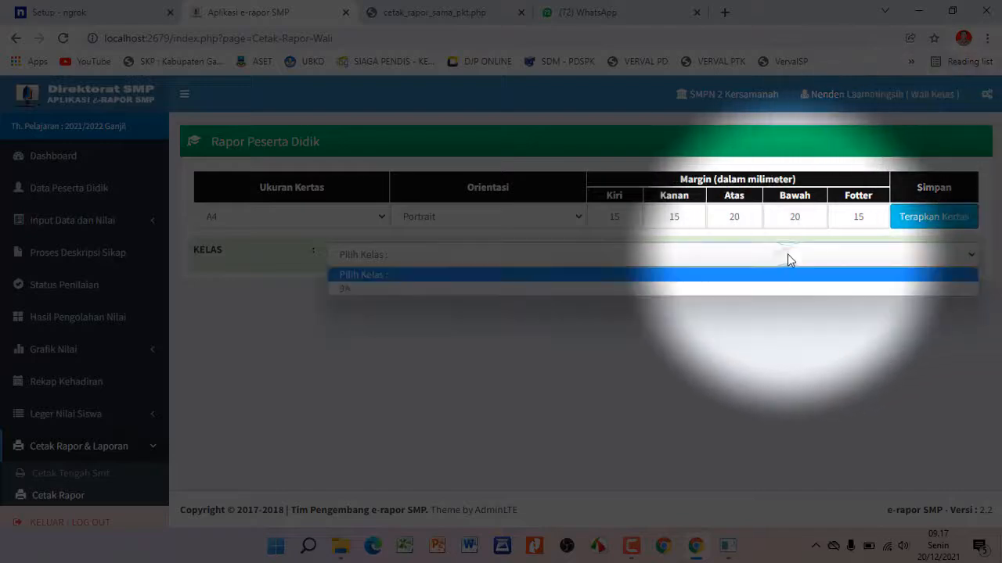
pyautogui.click(764, 288)
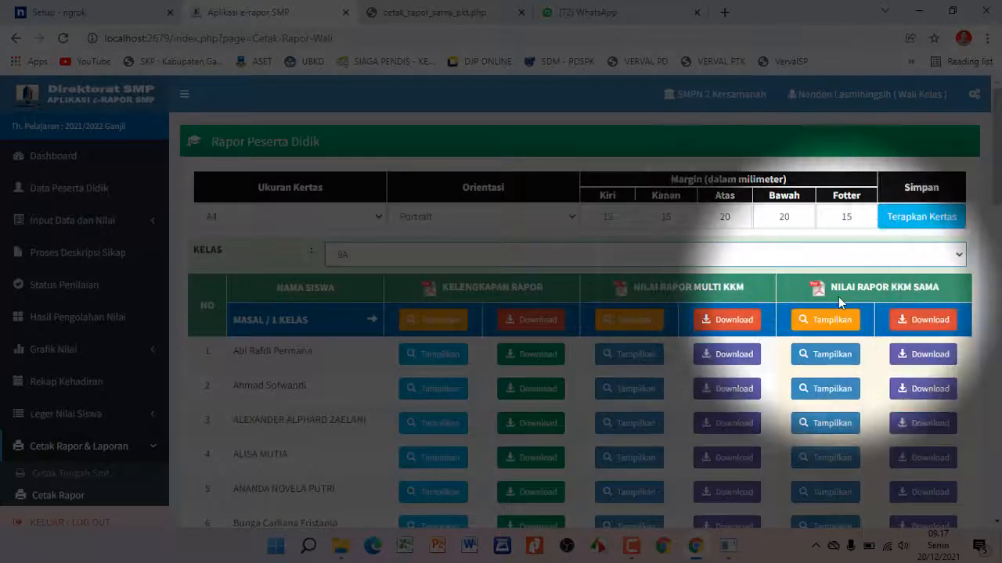
pyautogui.scroll(-1, 839, 297)
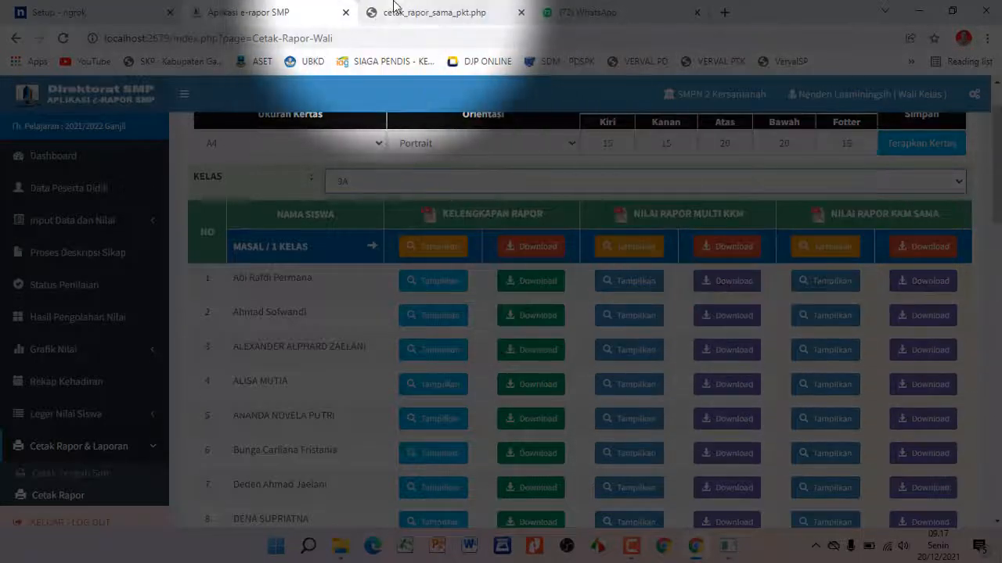
pyautogui.click(395, 9)
# Review the earlier PDF's Sikap tables showing only dashes, then return to the 9A list
pyautogui.scroll(1, 521, 293)
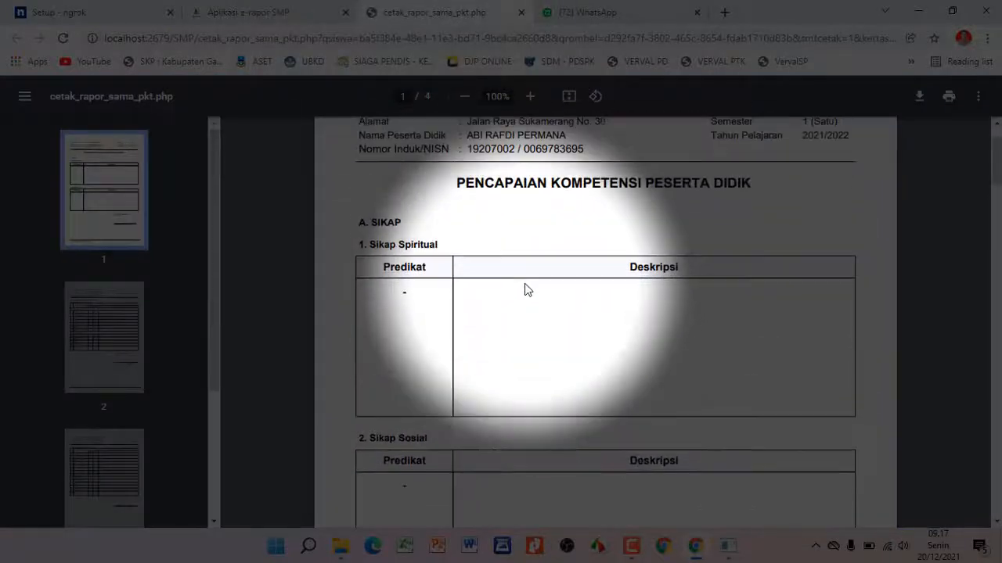
pyautogui.scroll(1, 530, 288)
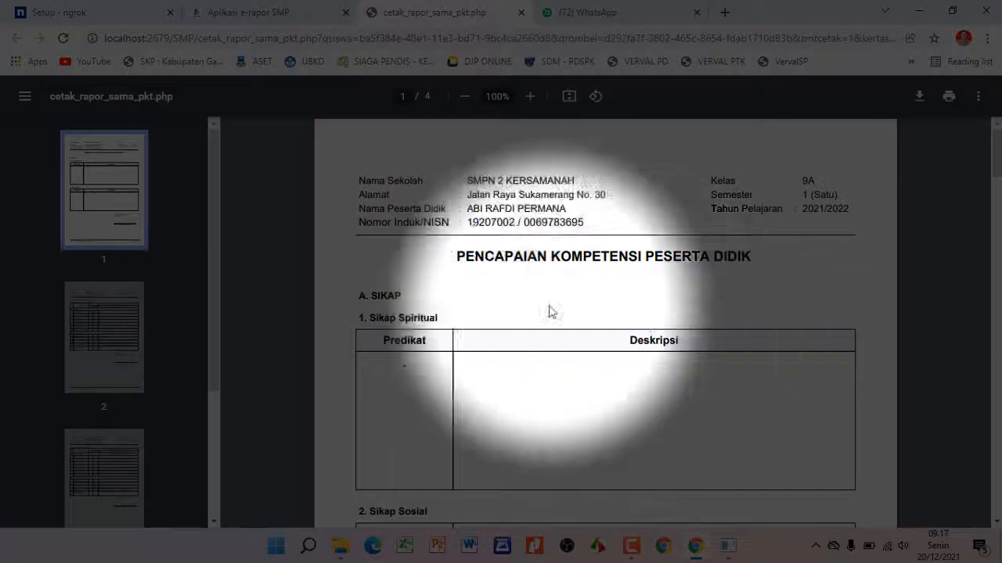
pyautogui.click(263, 14)
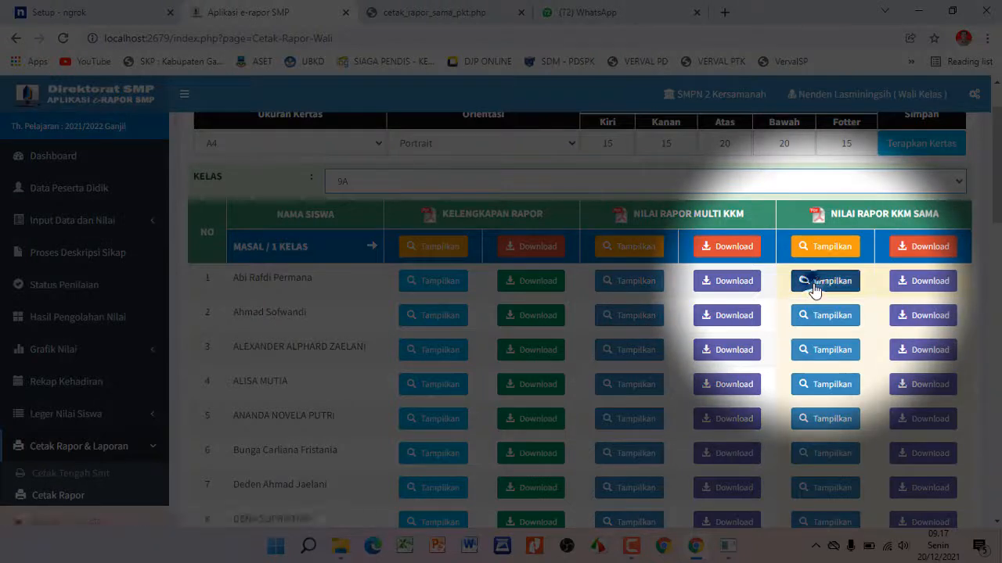
# Preview the first student's Nilai Rapor KKM Sama report and reload its blank tab
pyautogui.click(814, 282)
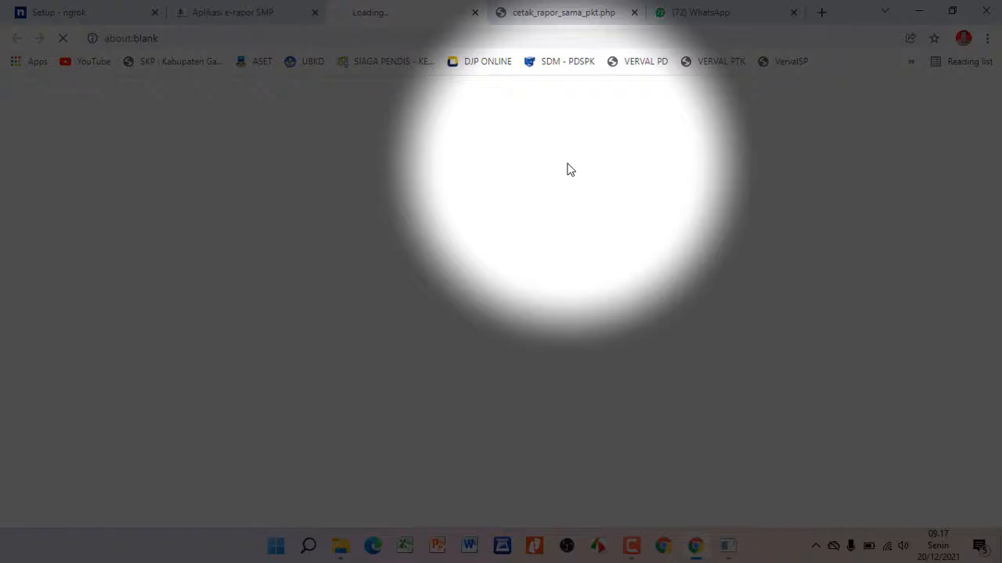
pyautogui.rightClick(379, 126)
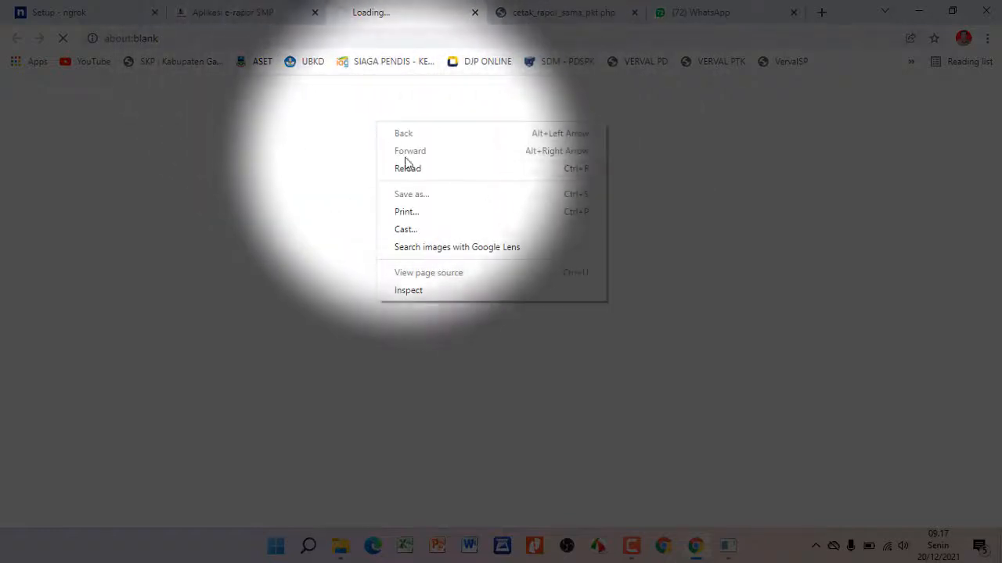
pyautogui.click(408, 167)
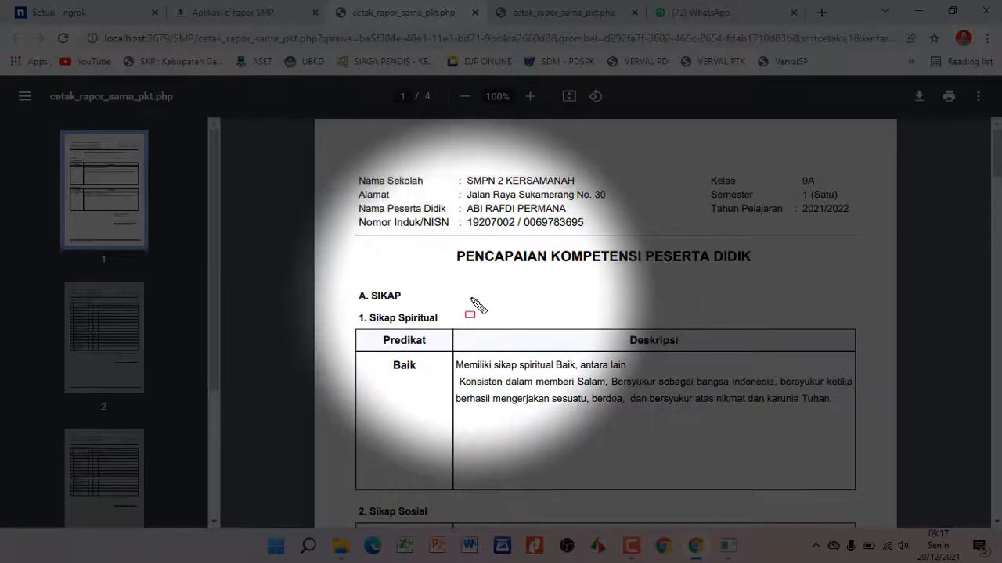
# Check the refreshed report's Baik spiritual and social predicates and their descriptions
pyautogui.scroll(-2, 483, 307)
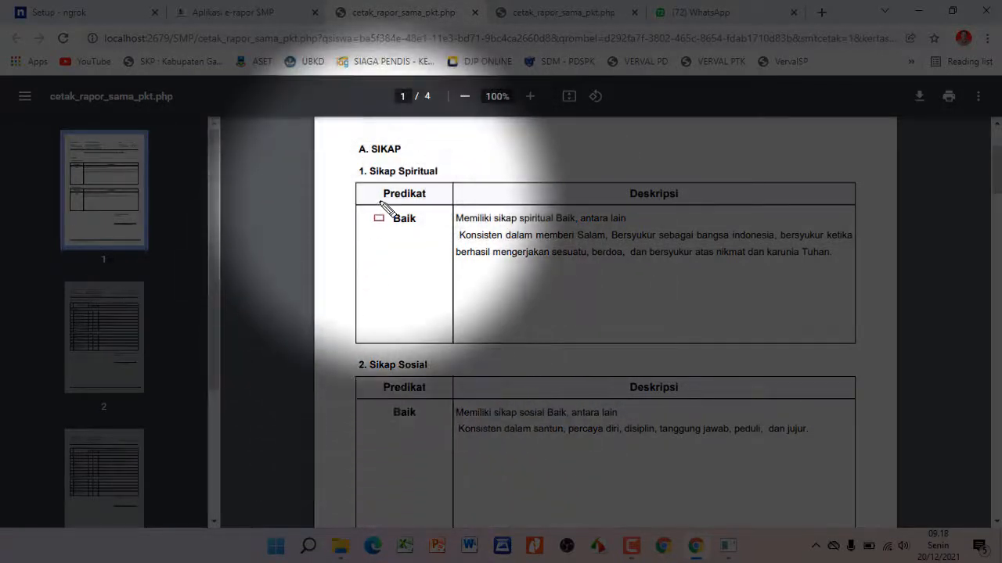
pyautogui.moveTo(384, 200); pyautogui.dragTo(428, 243)
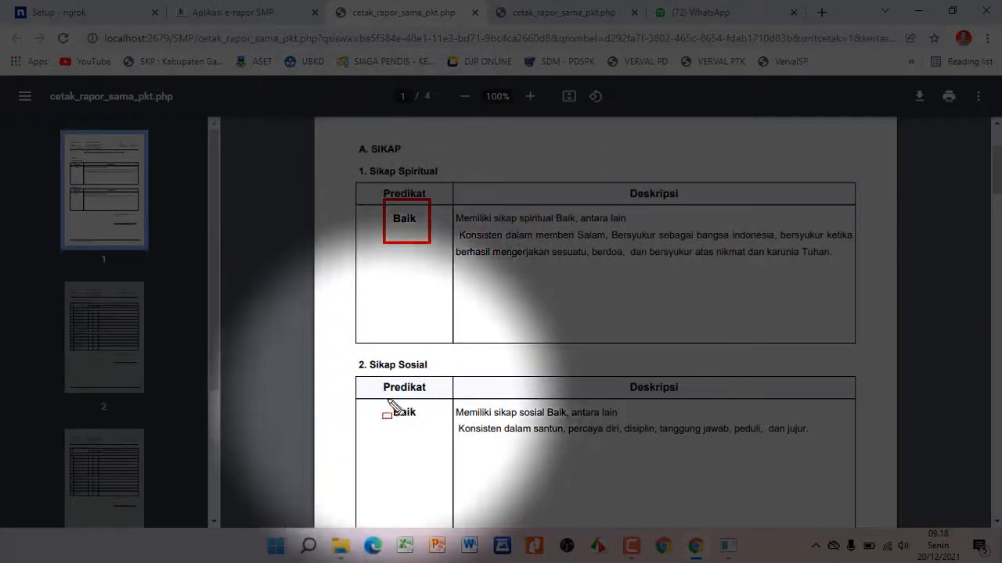
pyautogui.moveTo(378, 400)
pyautogui.mouseDown()
pyautogui.moveTo(421, 401)
pyautogui.moveTo(427, 434)
pyautogui.mouseUp()
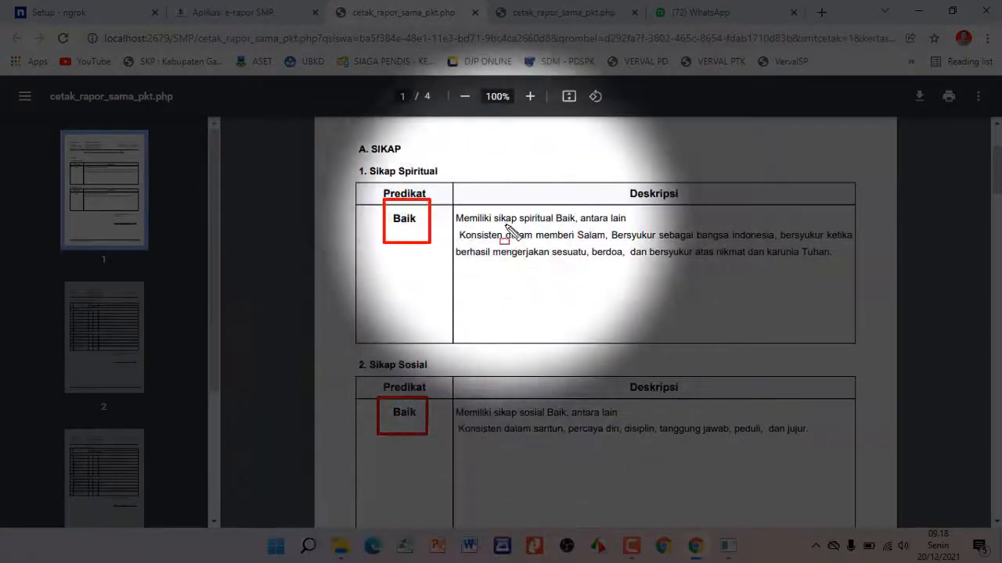
pyautogui.moveTo(464, 216)
pyautogui.mouseDown()
pyautogui.moveTo(730, 272)
pyautogui.moveTo(798, 298)
pyautogui.moveTo(817, 284)
pyautogui.mouseUp()
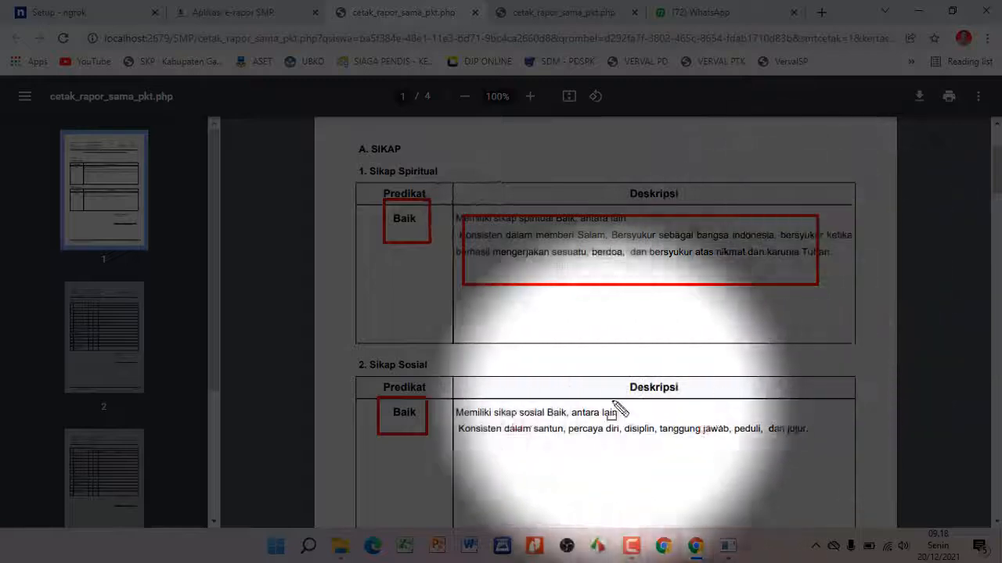
pyautogui.moveTo(468, 404)
pyautogui.mouseDown()
pyautogui.moveTo(755, 450)
pyautogui.moveTo(822, 445)
pyautogui.mouseUp()
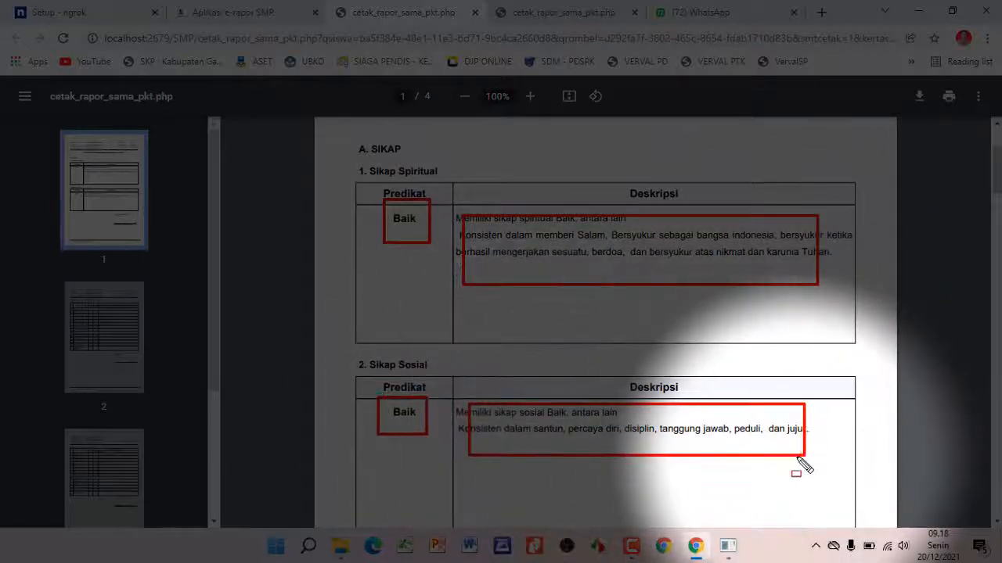
pyautogui.press('Escape')
# Compare against the earlier empty report, then scroll the filled one to page 2
pyautogui.click(515, 14)
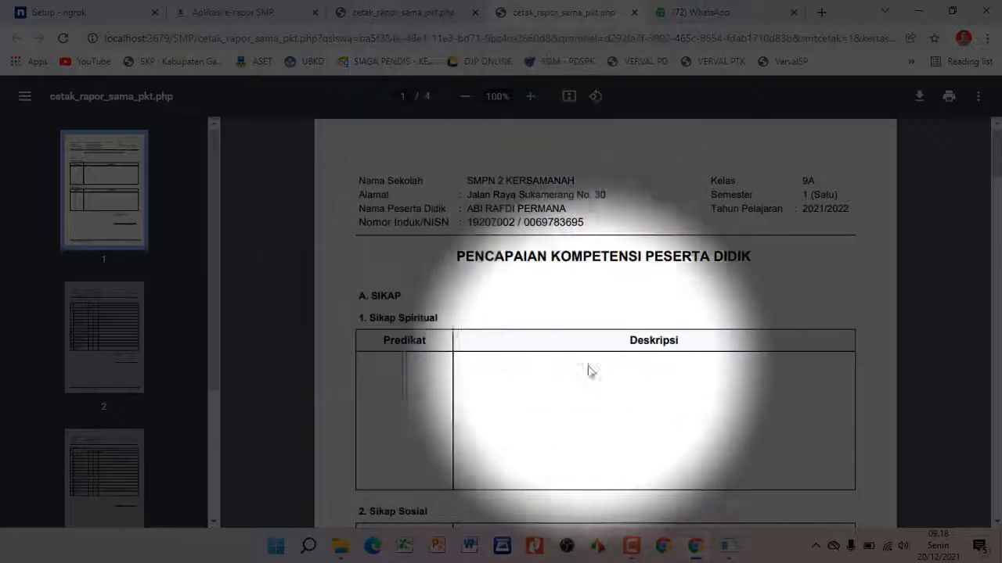
pyautogui.click(391, 13)
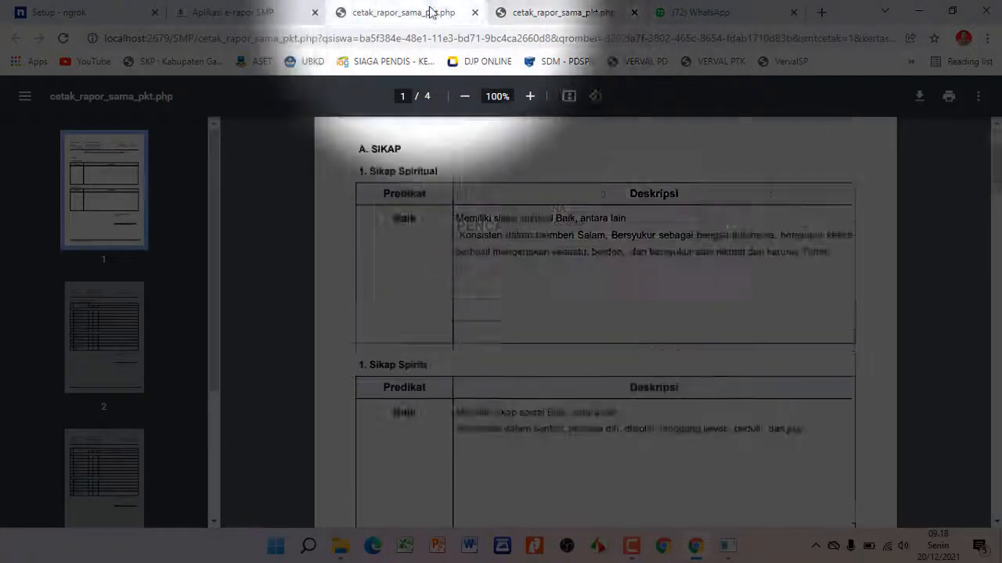
pyautogui.scroll(-3, 801, 221)
pyautogui.scroll(2, 802, 221)
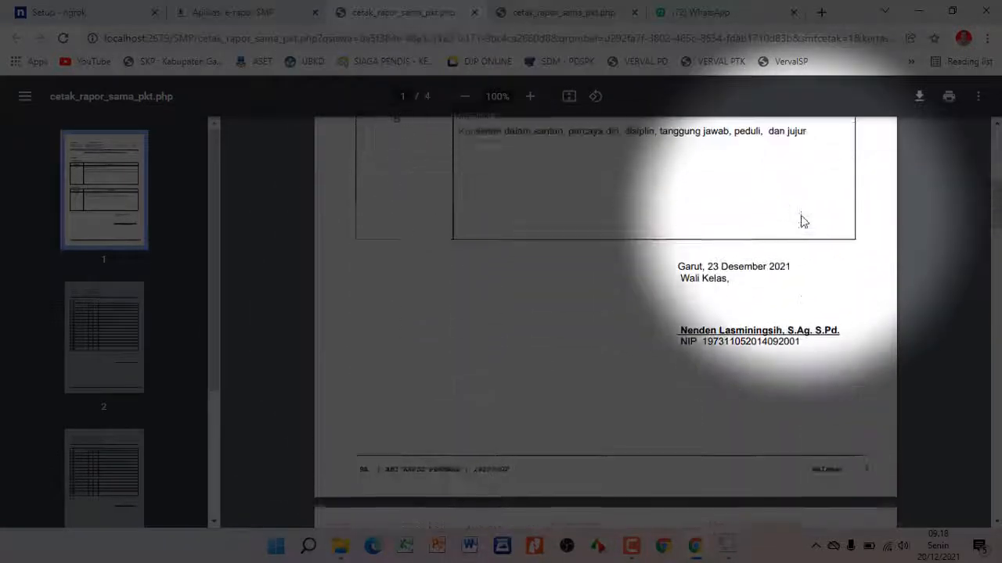
pyautogui.moveTo(653, 253)
pyautogui.mouseDown()
pyautogui.moveTo(852, 261)
pyautogui.moveTo(866, 377)
pyautogui.mouseUp()
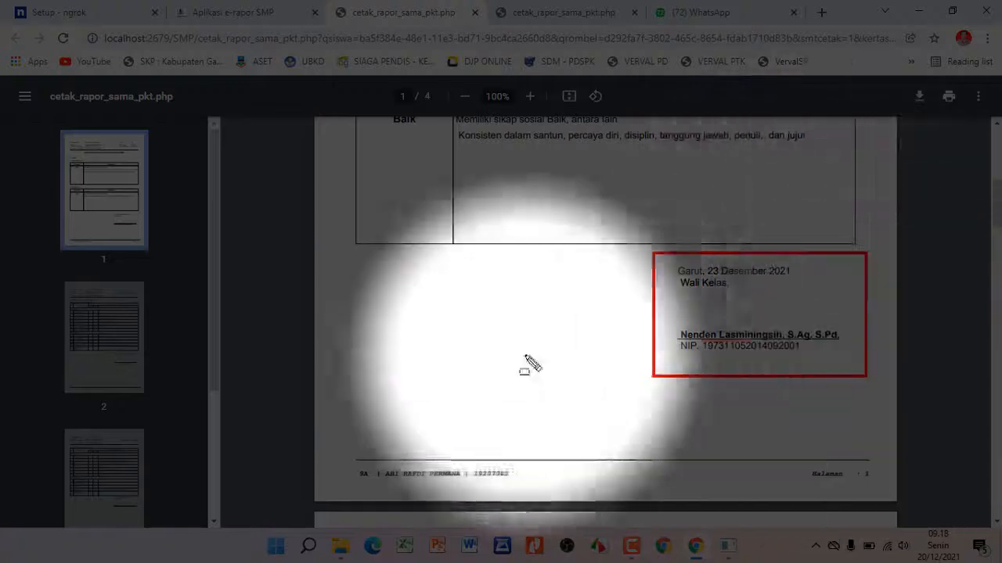
pyautogui.press('Escape')
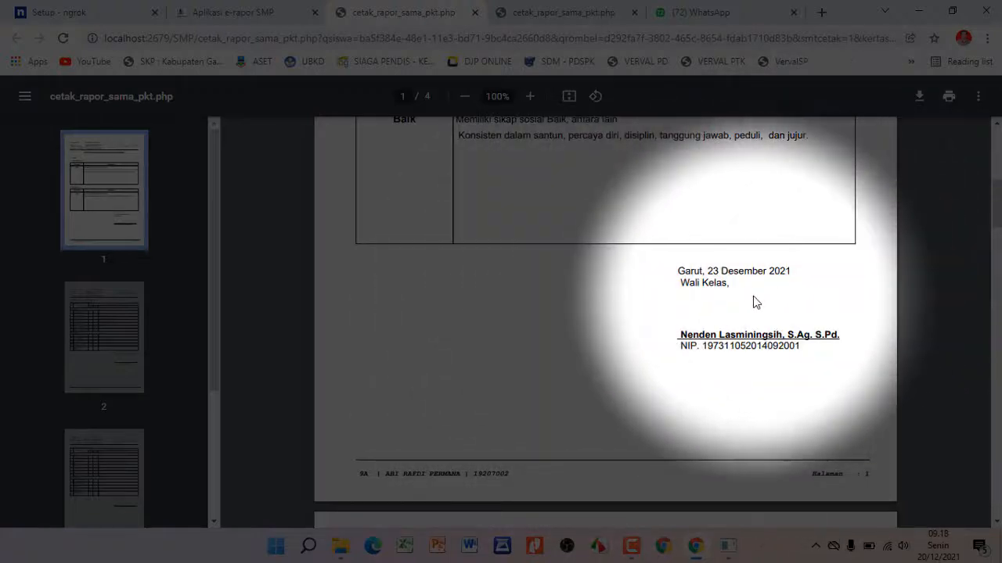
pyautogui.scroll(-8, 753, 299)
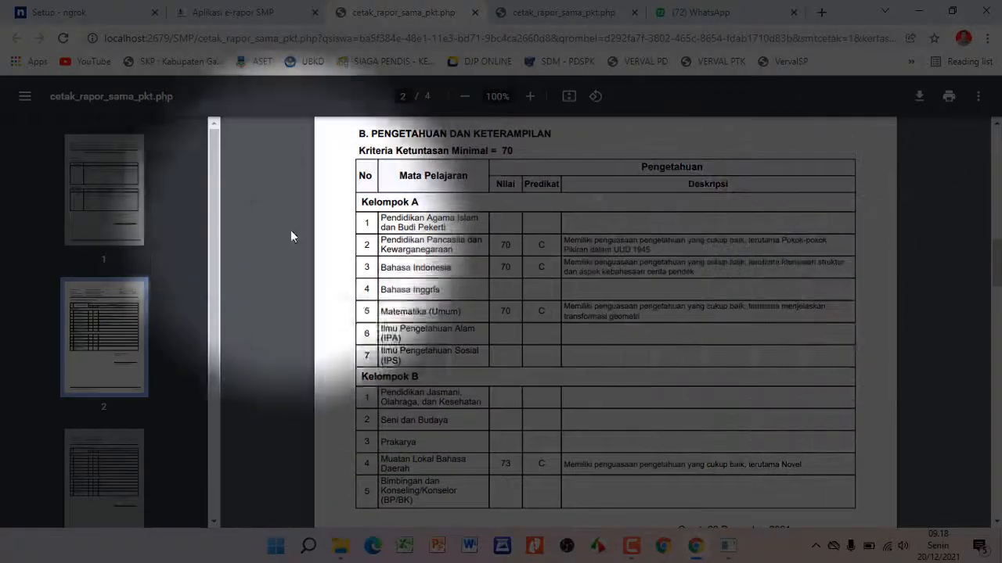
pyautogui.scroll(-7, 773, 235)
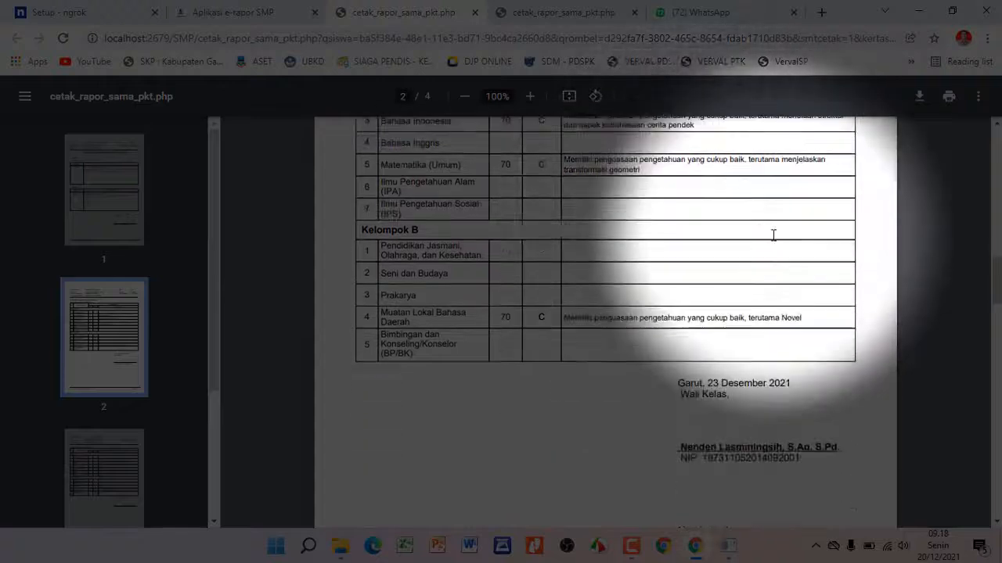
pyautogui.scroll(1, 772, 237)
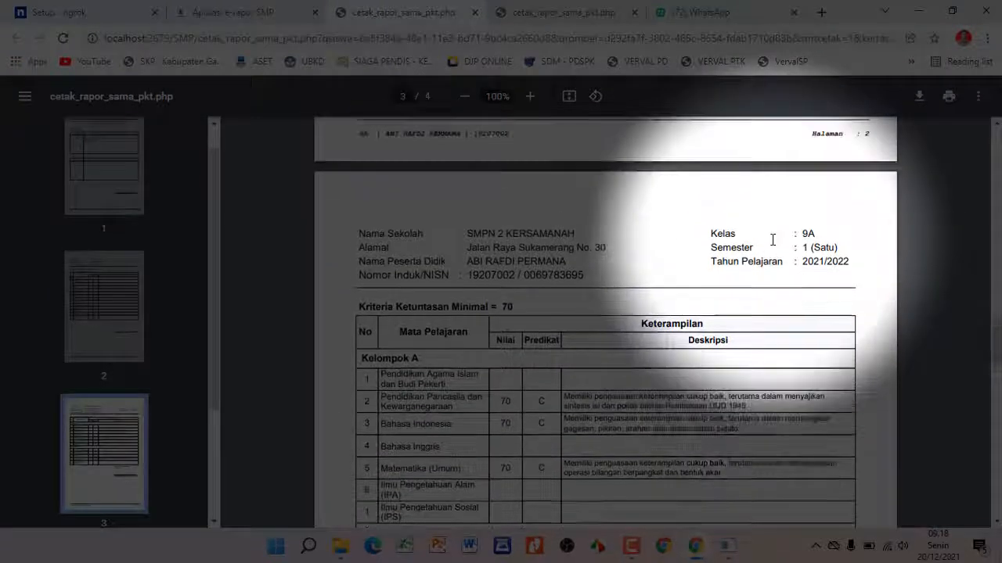
pyautogui.scroll(-5, 771, 241)
pyautogui.scroll(8, 767, 245)
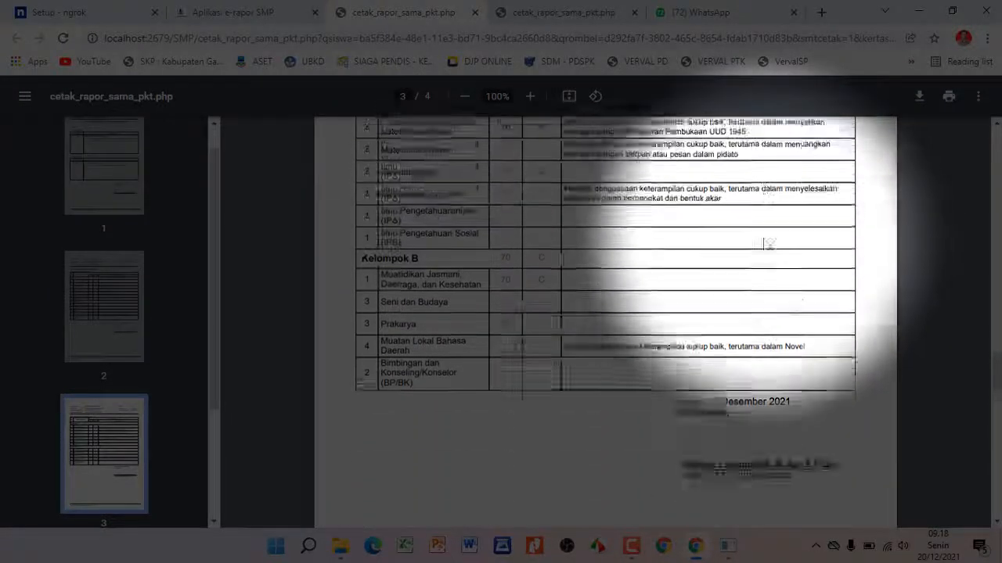
pyautogui.scroll(7, 765, 245)
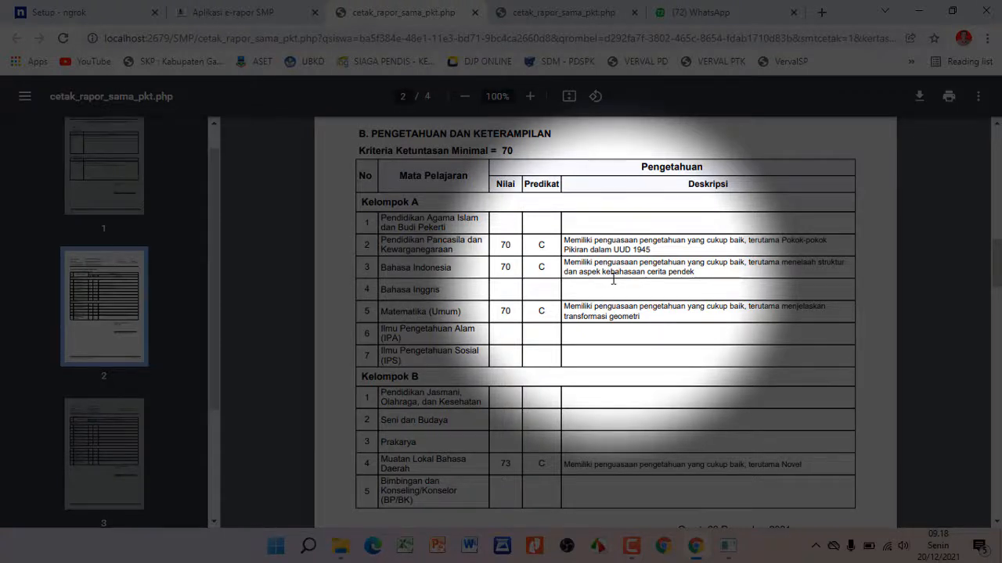
pyautogui.scroll(-10, 613, 280)
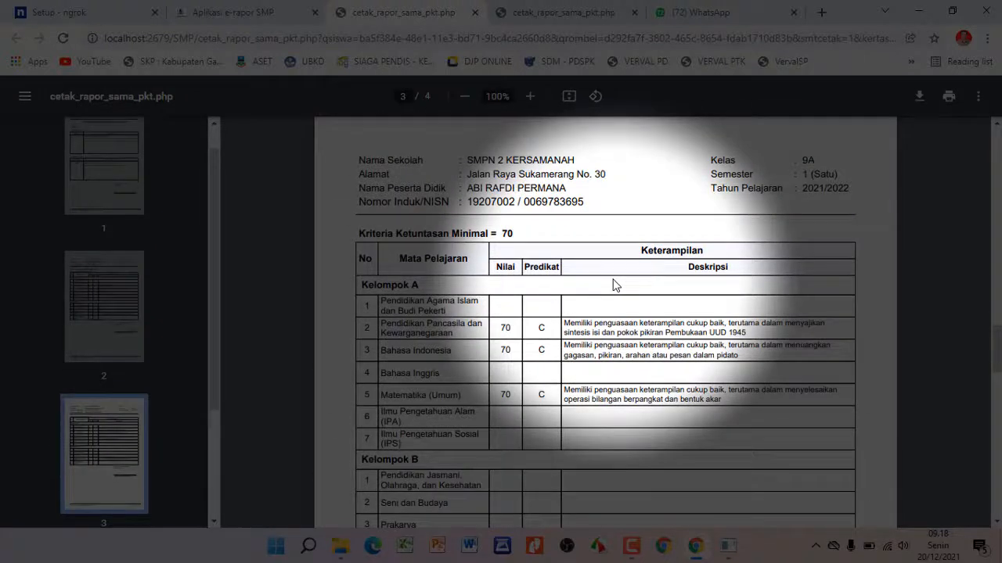
pyautogui.scroll(-3, 612, 285)
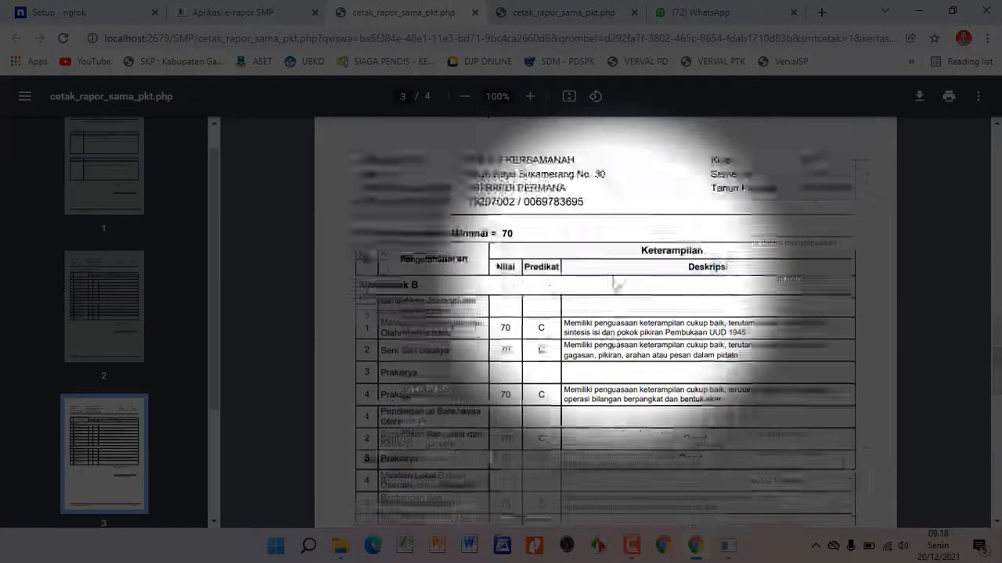
pyautogui.scroll(5, 617, 285)
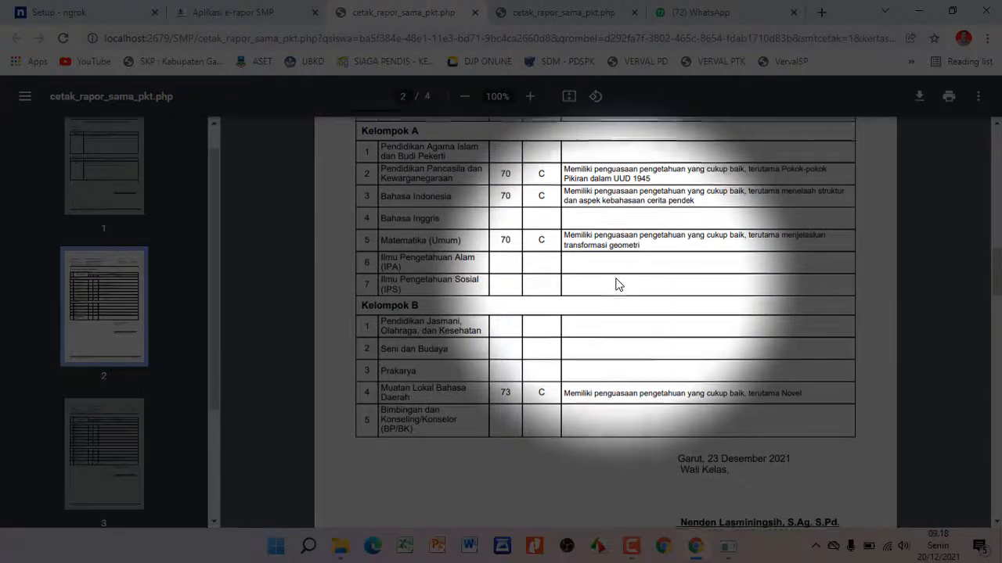
pyautogui.scroll(1, 616, 284)
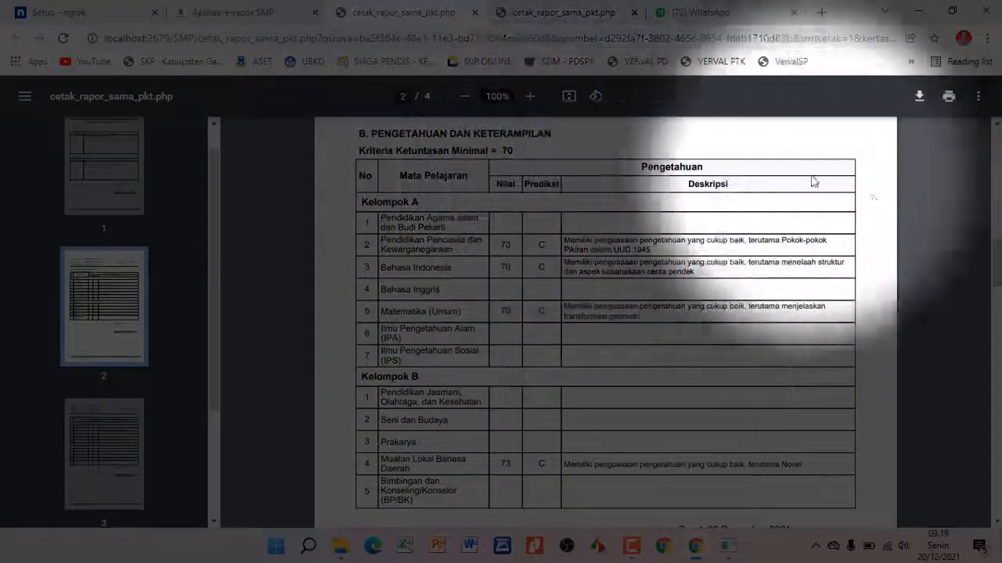
pyautogui.scroll(-1, 859, 426)
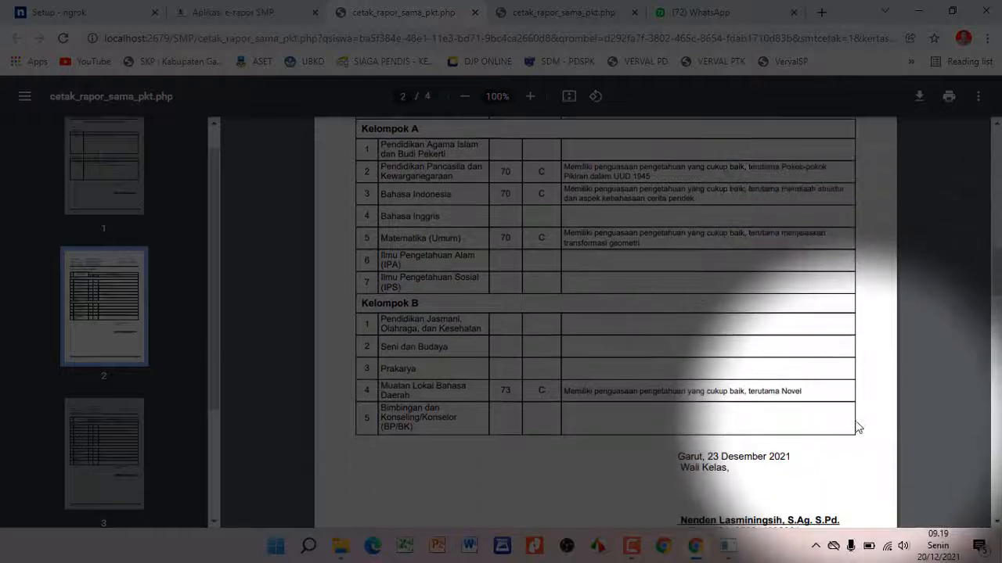
pyautogui.scroll(3, 856, 414)
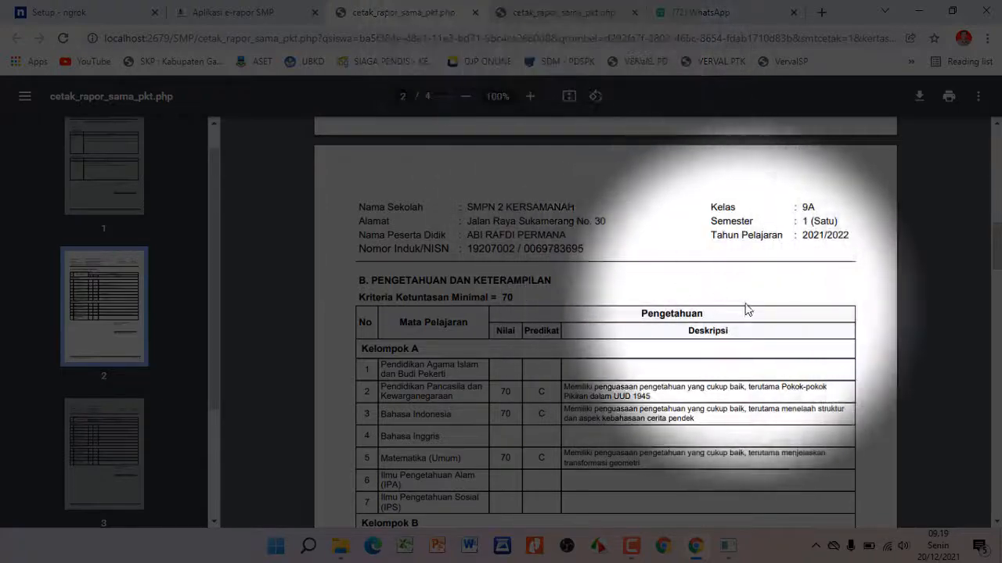
# Scroll from page 1's attitude section down to page 3's Keterampilan grades table
pyautogui.scroll(3, 745, 308)
pyautogui.scroll(10, 745, 308)
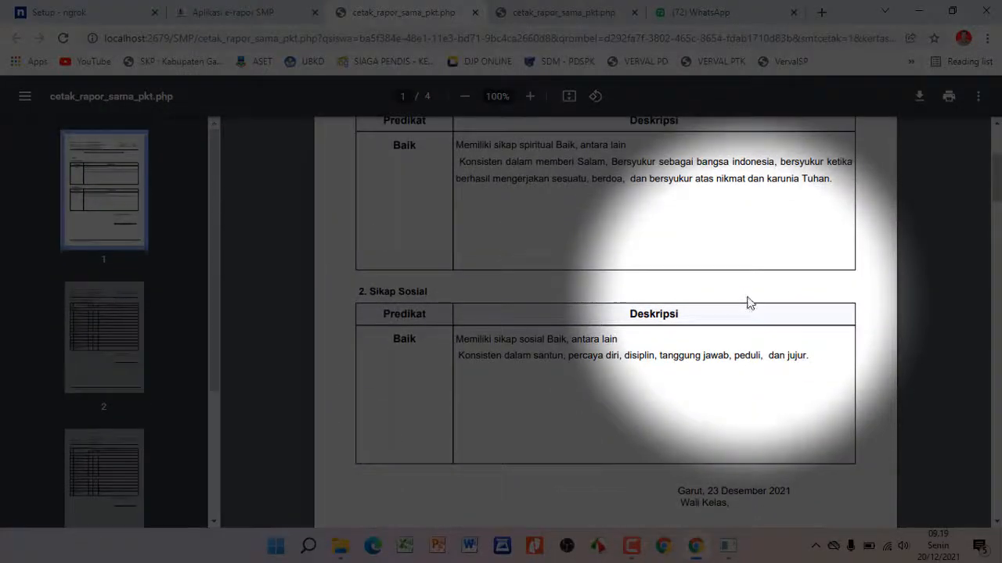
pyautogui.scroll(2, 745, 300)
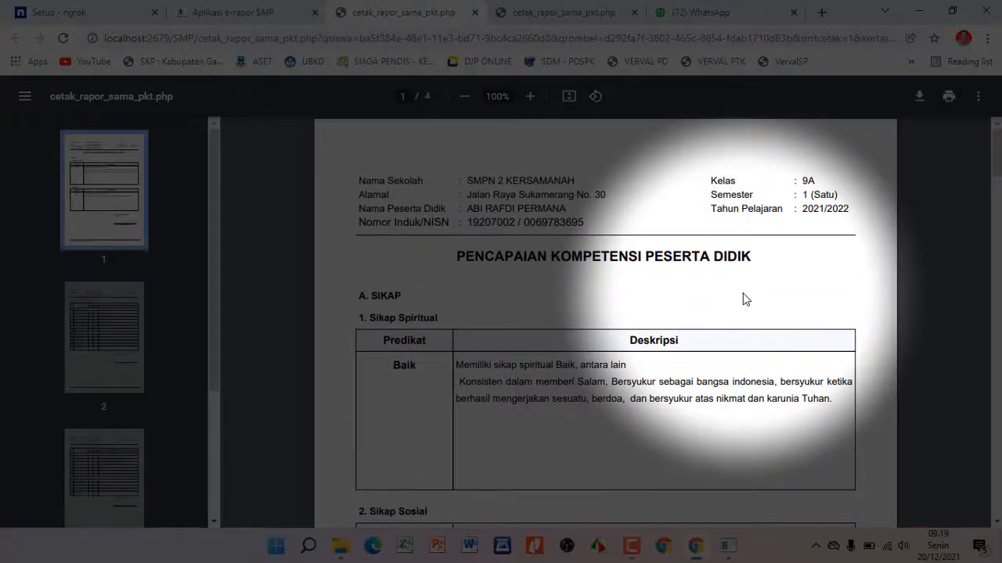
pyautogui.scroll(-2, 745, 300)
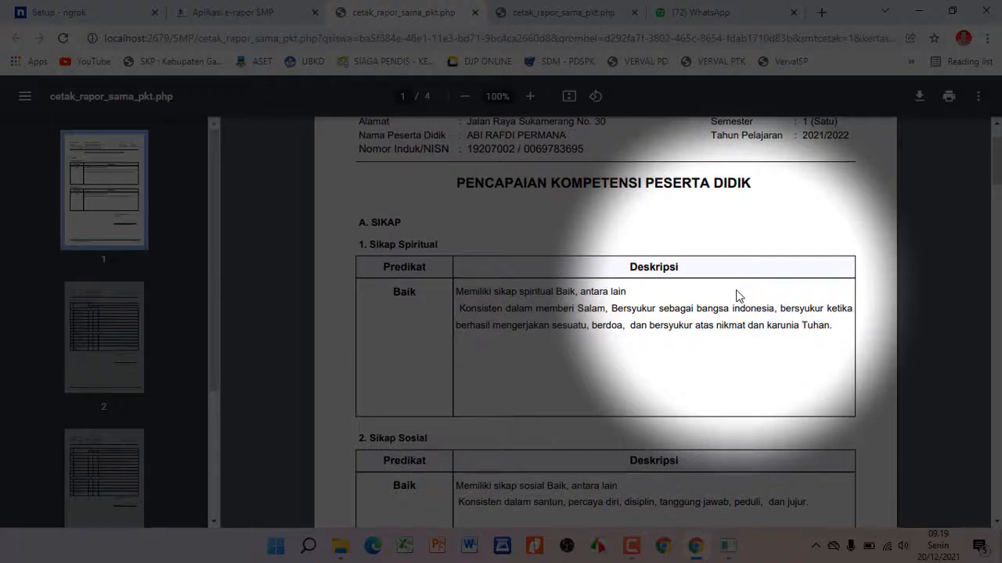
pyautogui.scroll(-12, 735, 296)
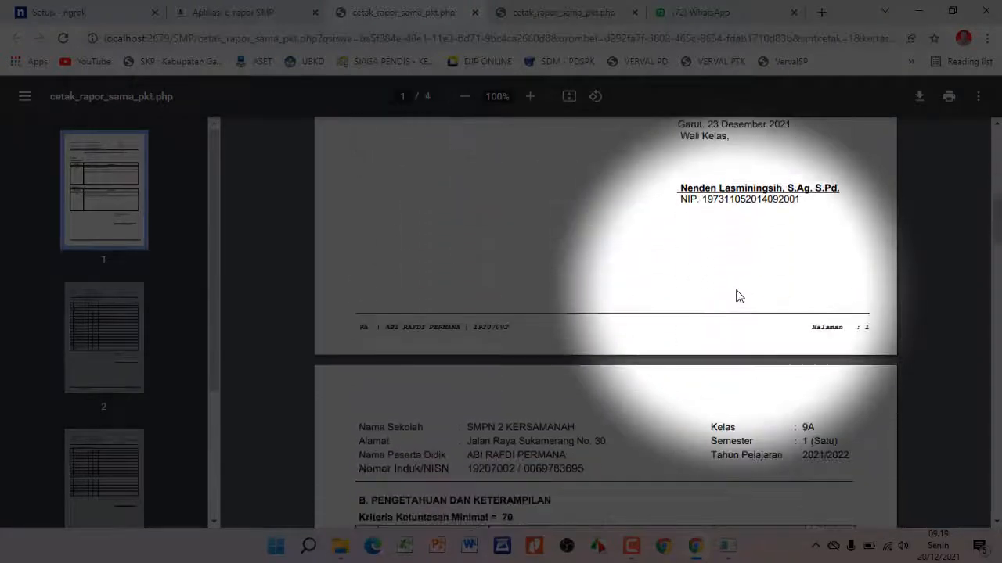
pyautogui.scroll(-7, 736, 296)
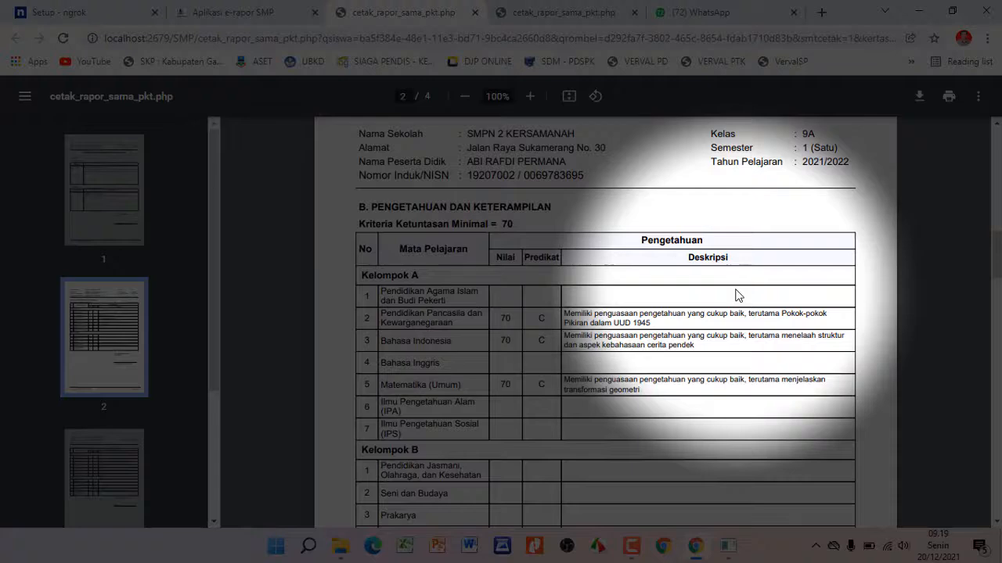
pyautogui.scroll(-17, 736, 296)
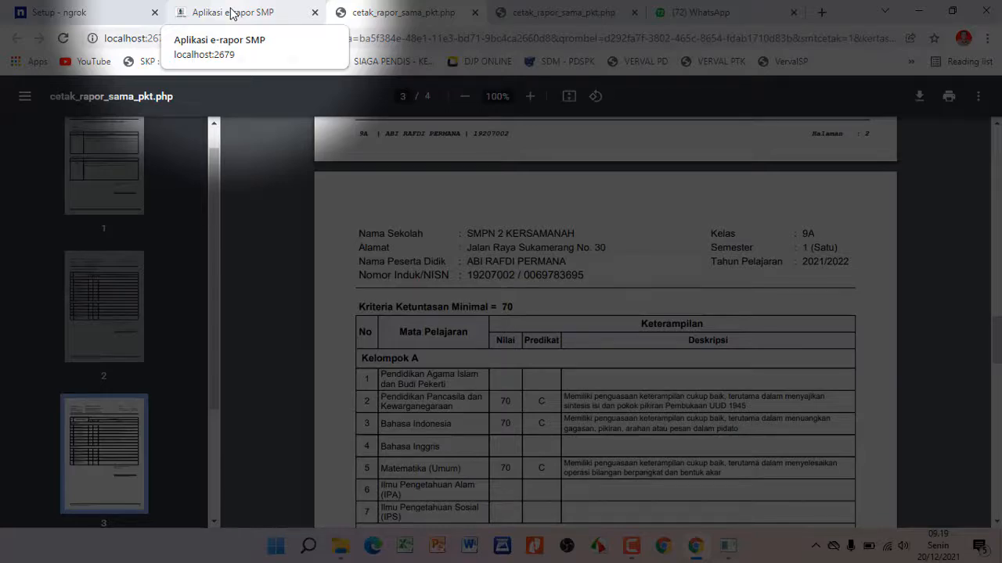
# Return to the e-Rapor Dashboard and log out of the homeroom teacher account
pyautogui.click(230, 13)
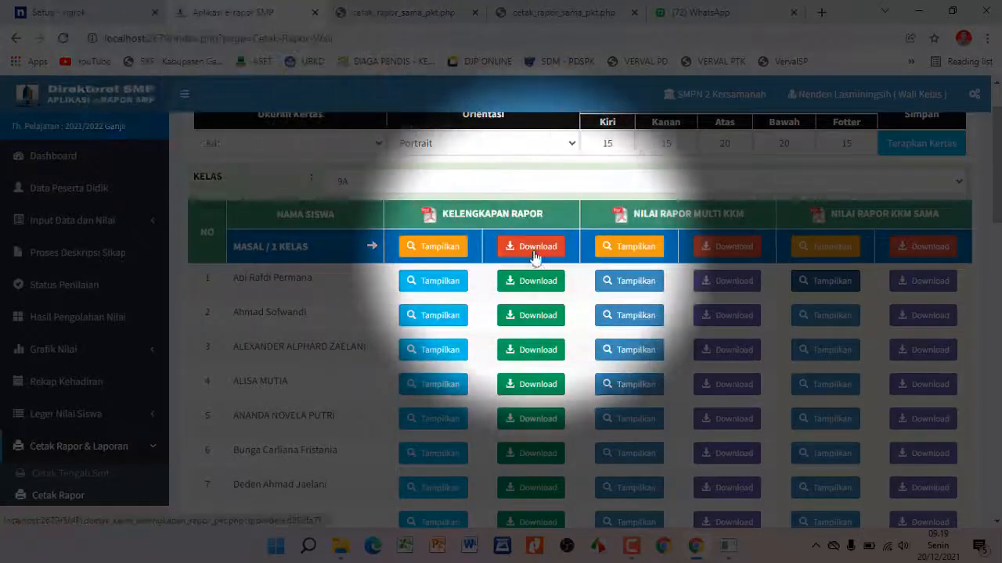
pyautogui.scroll(1, 537, 250)
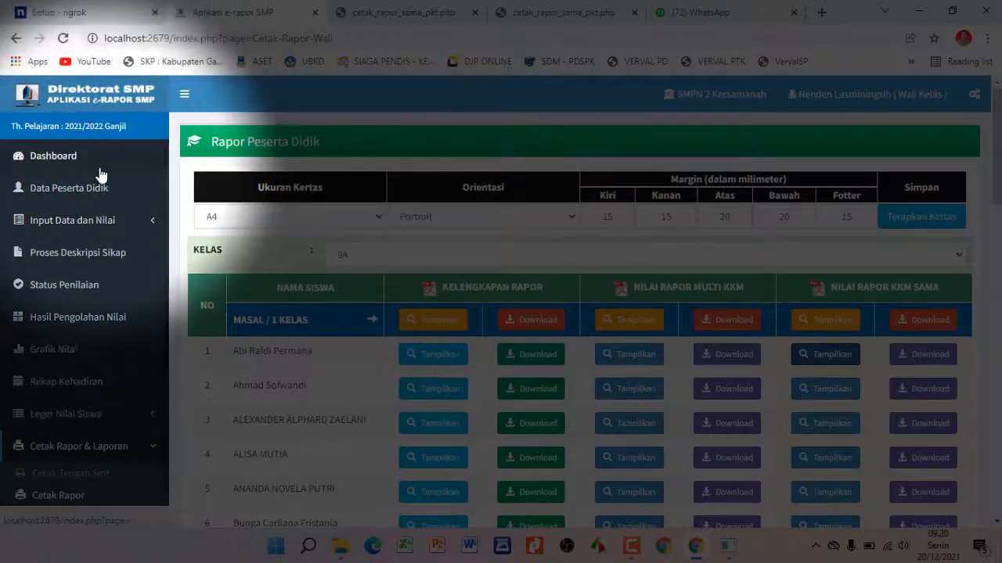
pyautogui.click(100, 173)
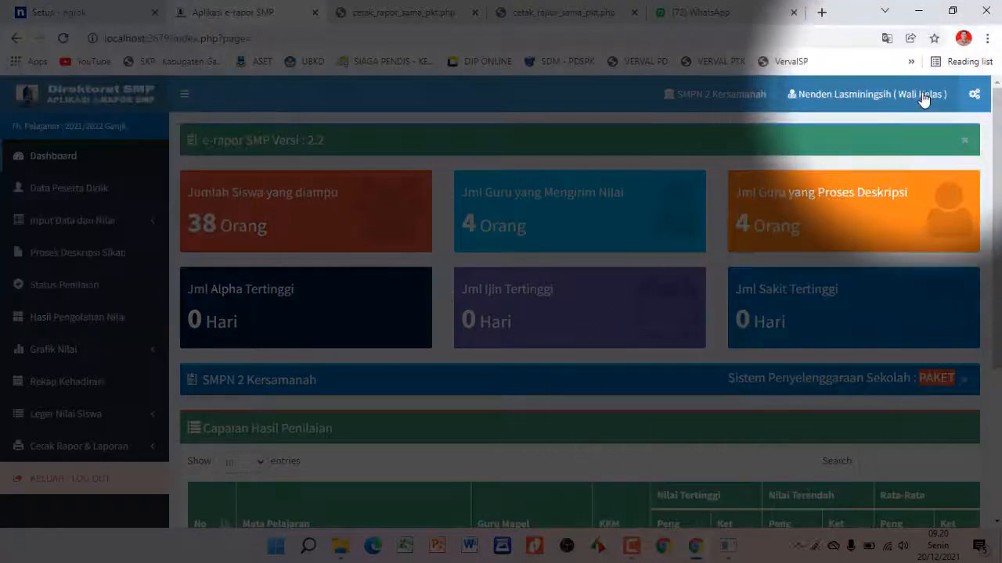
pyautogui.click(924, 96)
pyautogui.click(802, 247)
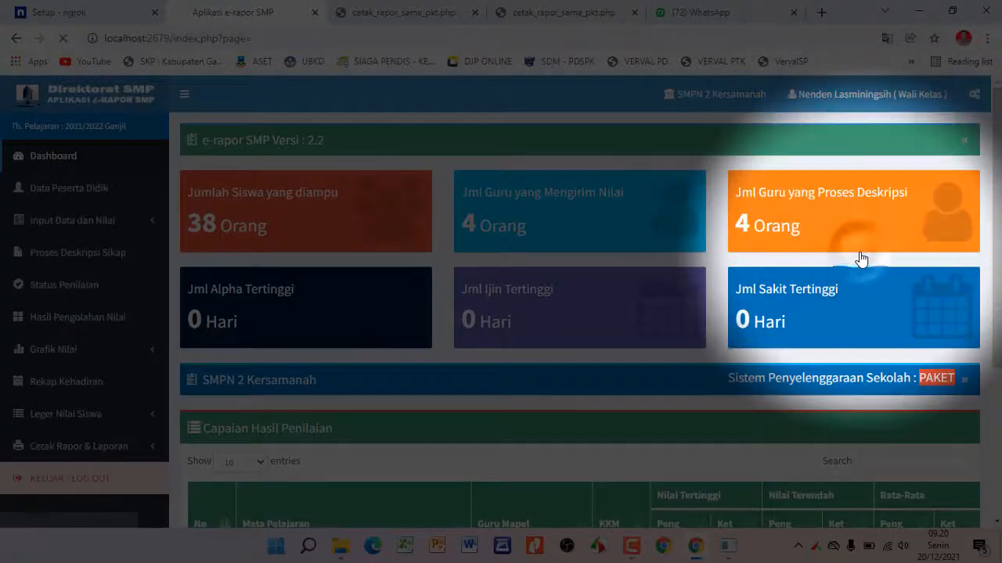